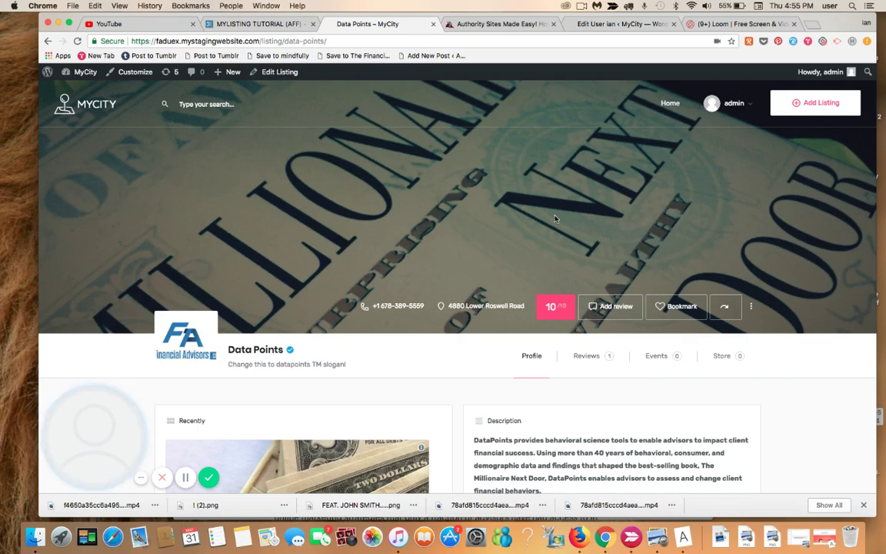
scroll(555, 219, "down", 1)
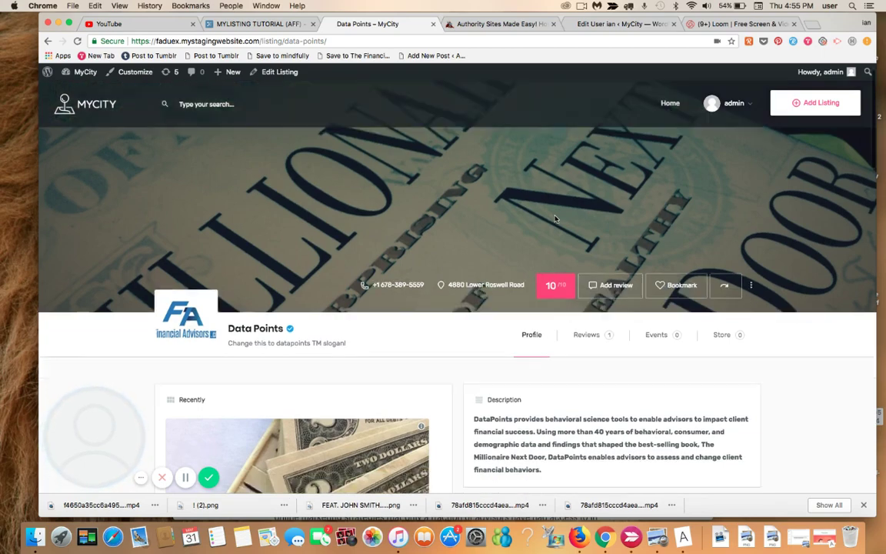
scroll(556, 219, "down", 1)
scroll(556, 219, "down", 2)
scroll(555, 216, "down", 1)
scroll(554, 217, "down", 2)
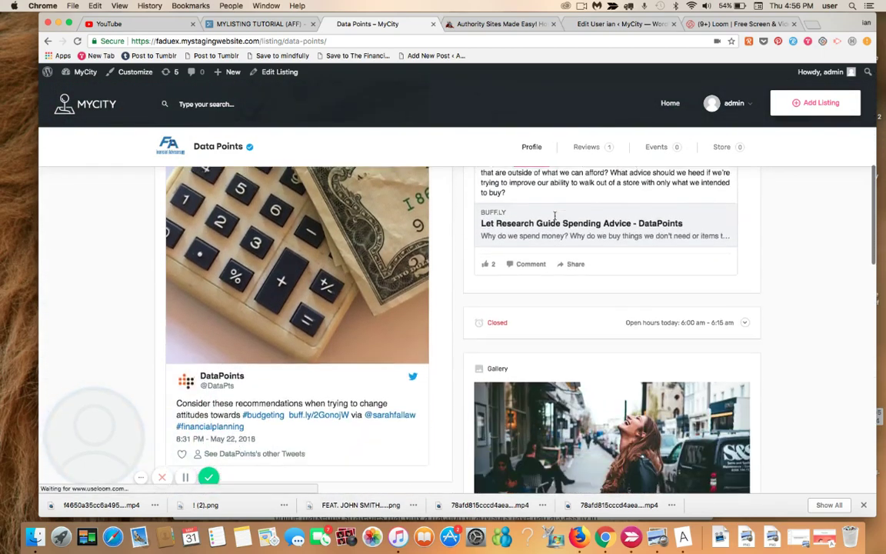
scroll(555, 218, "down", 2)
scroll(556, 220, "down", 2)
scroll(555, 221, "down", 2)
scroll(555, 220, "down", 2)
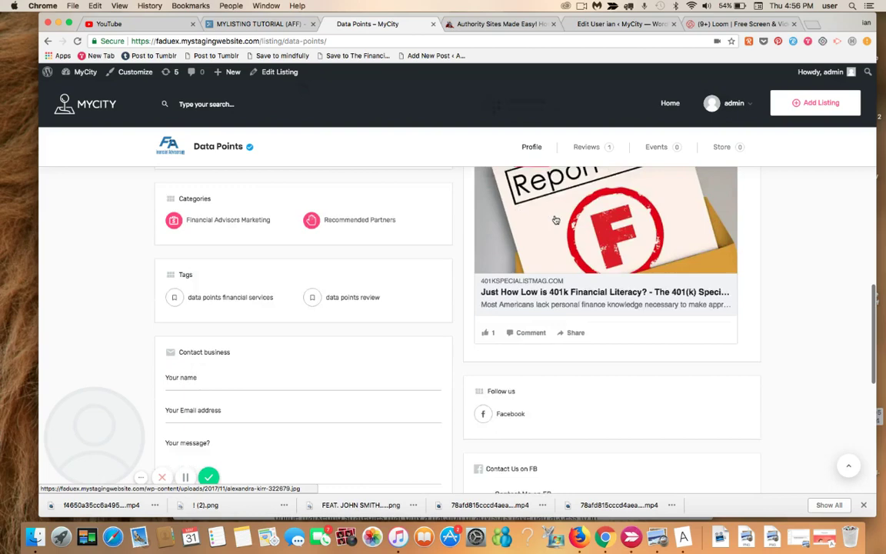
scroll(555, 220, "down", 2)
scroll(556, 220, "down", 2)
scroll(556, 219, "down", 1)
scroll(555, 219, "down", 1)
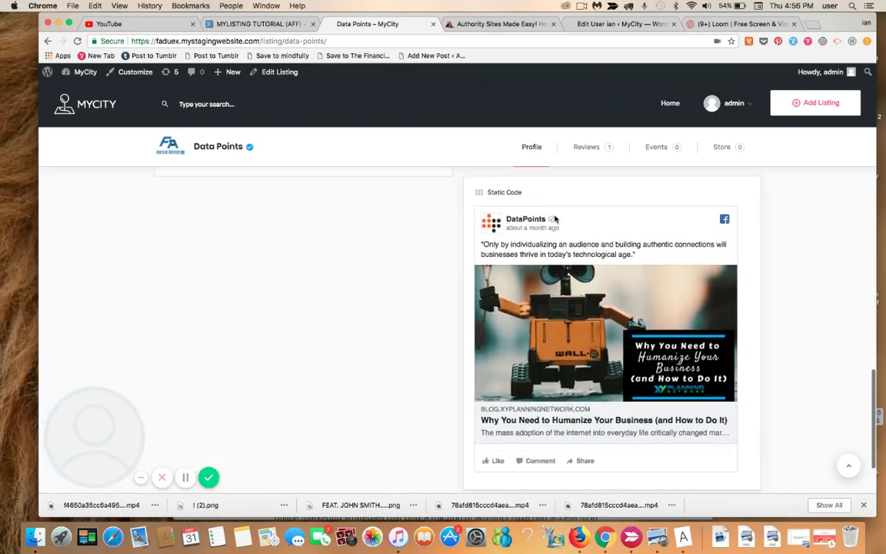
scroll(555, 219, "down", 2)
scroll(556, 220, "up", 2)
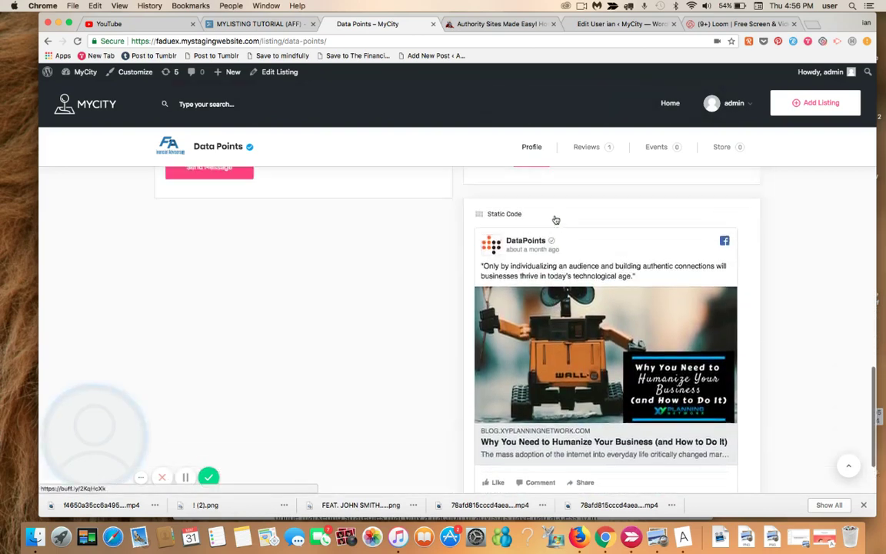
scroll(555, 220, "up", 2)
scroll(556, 219, "up", 2)
scroll(555, 219, "up", 2)
scroll(555, 219, "up", 2)
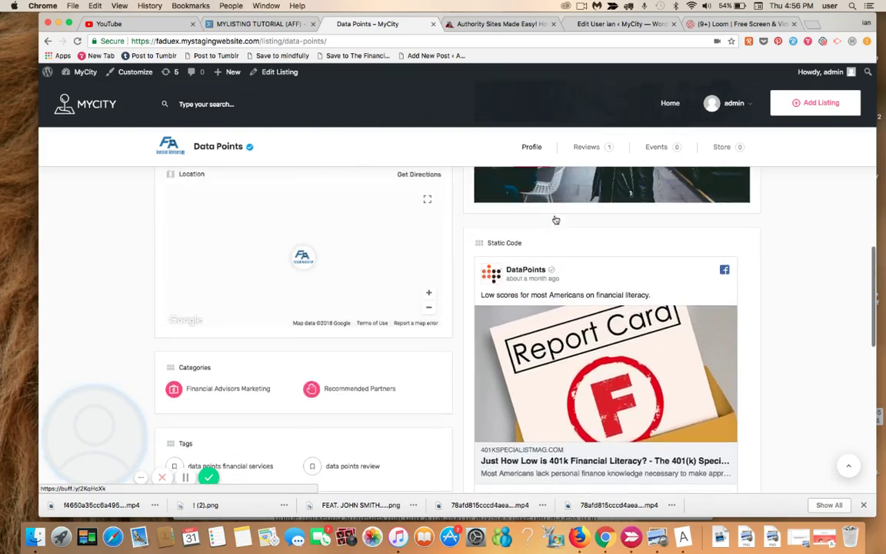
scroll(555, 219, "up", 2)
scroll(556, 219, "up", 2)
scroll(555, 220, "up", 1)
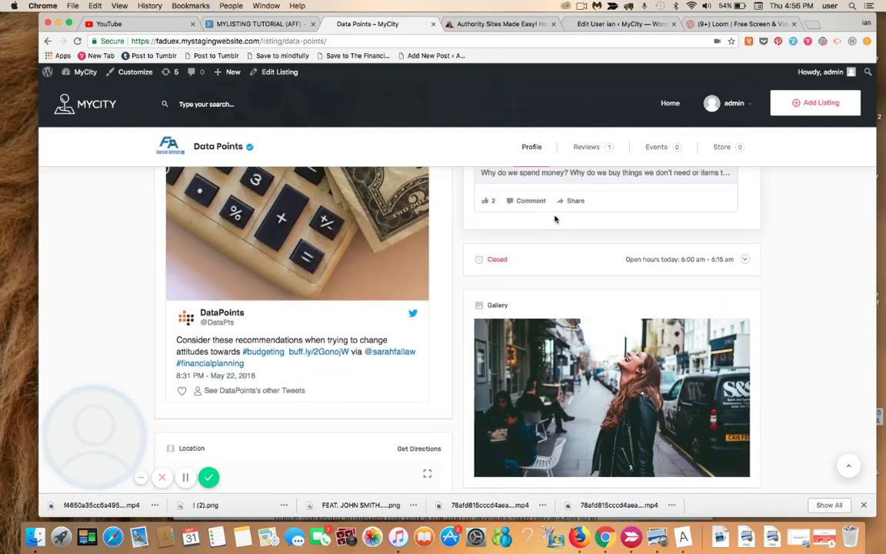
scroll(555, 219, "up", 1)
scroll(554, 219, "up", 2)
scroll(555, 219, "up", 3)
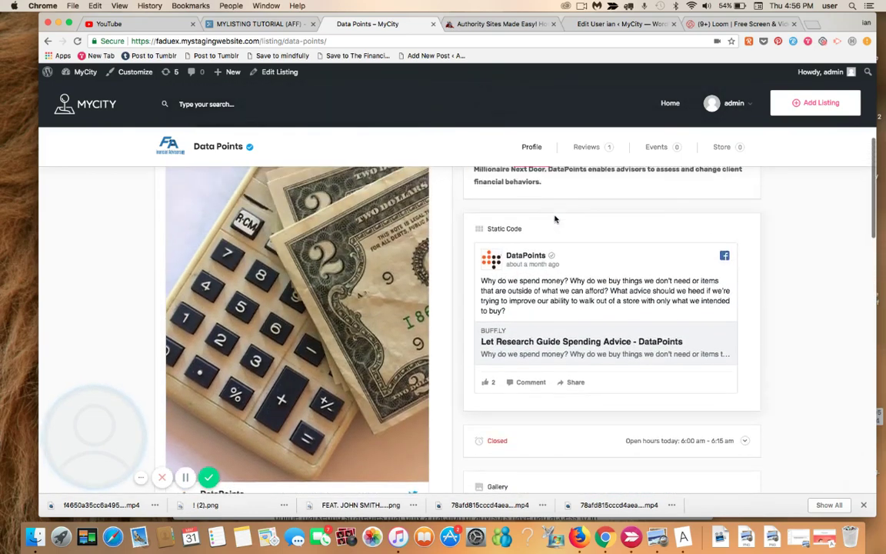
scroll(555, 220, "up", 2)
scroll(555, 219, "up", 2)
scroll(555, 219, "up", 1)
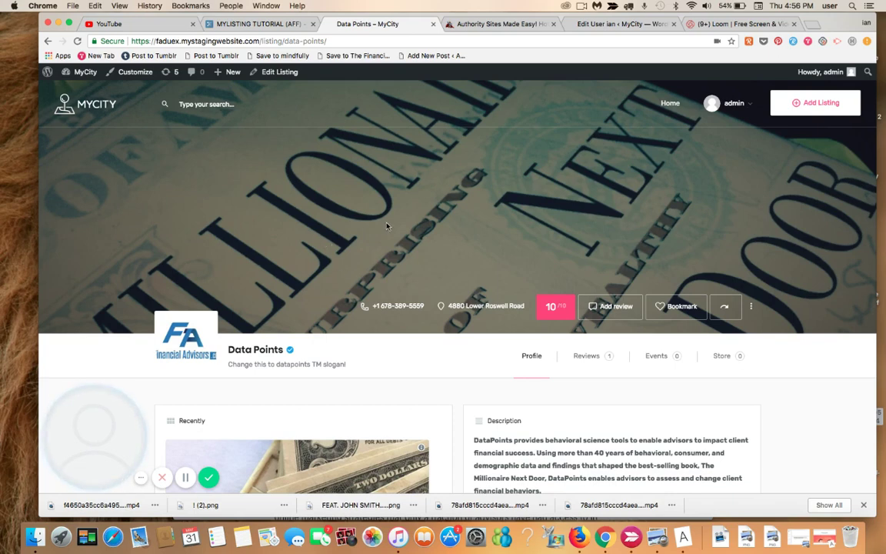
- Go from the listing's events to the admin Listing Types page showing Rent, Event and Place
left_click(654, 358)
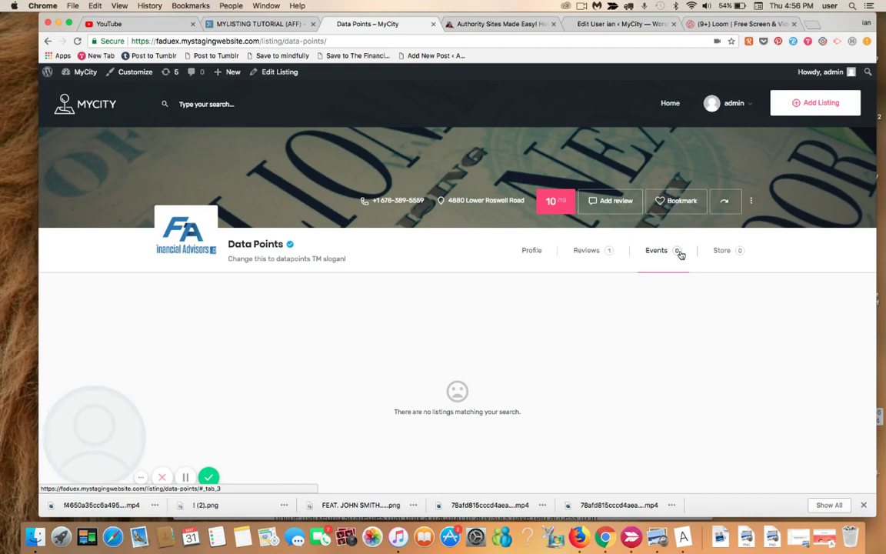
mouse_move(85, 72)
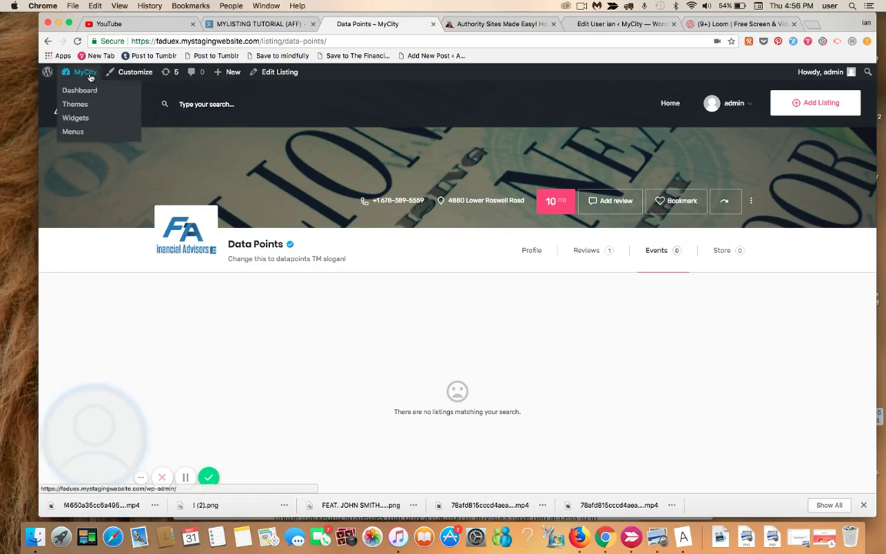
left_click(80, 92)
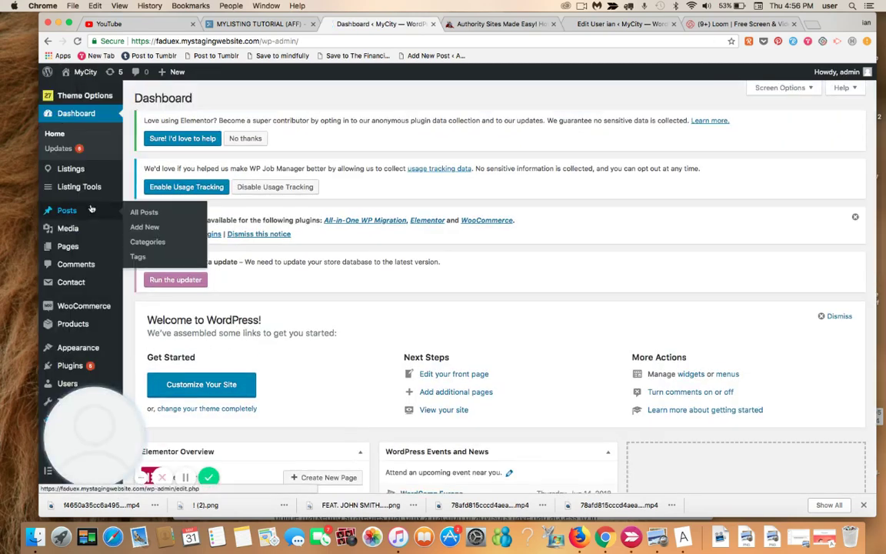
mouse_move(79, 187)
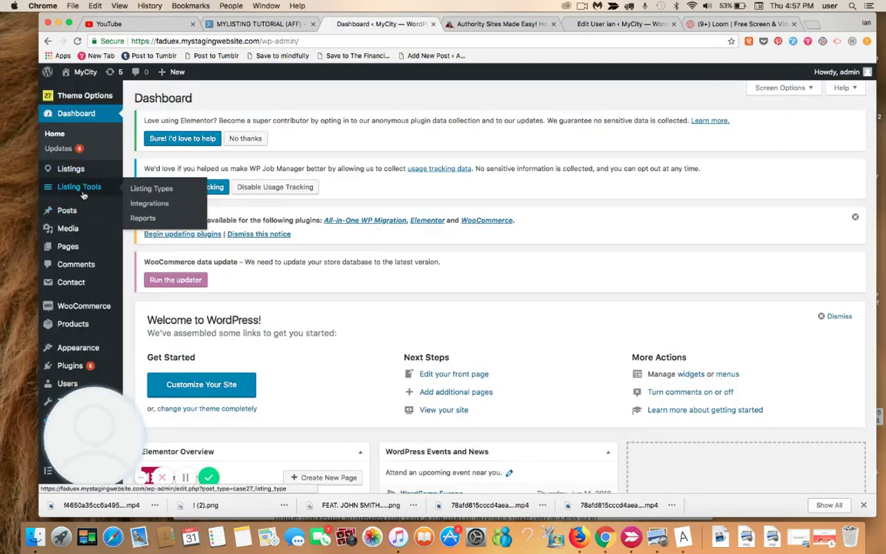
left_click(143, 191)
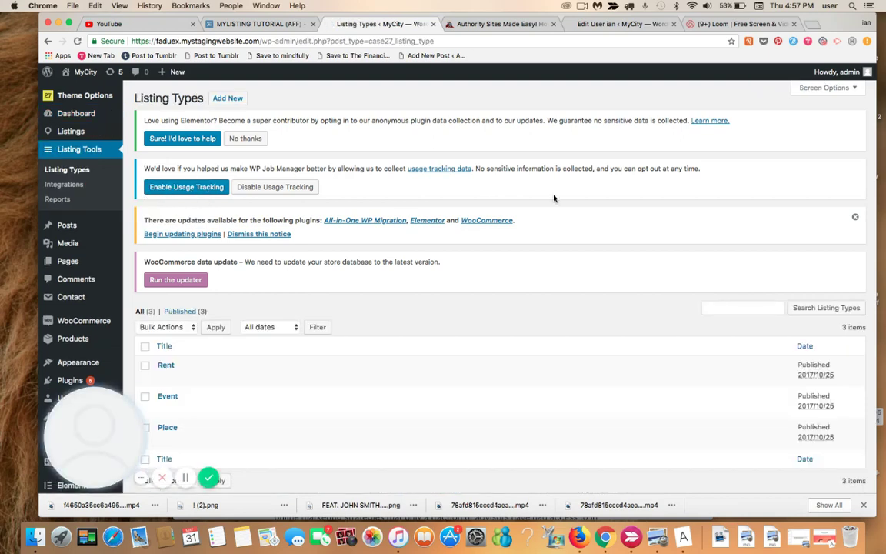
scroll(538, 196, "down", 2)
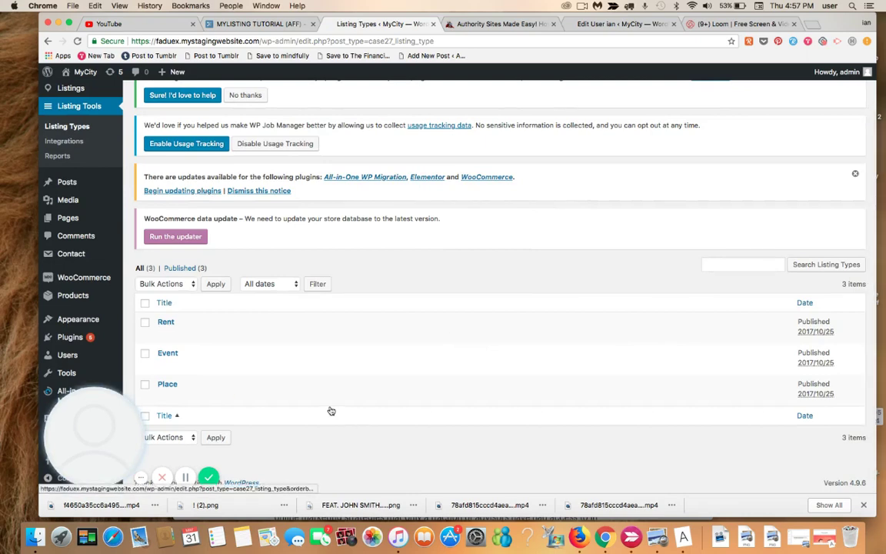
mouse_move(167, 427)
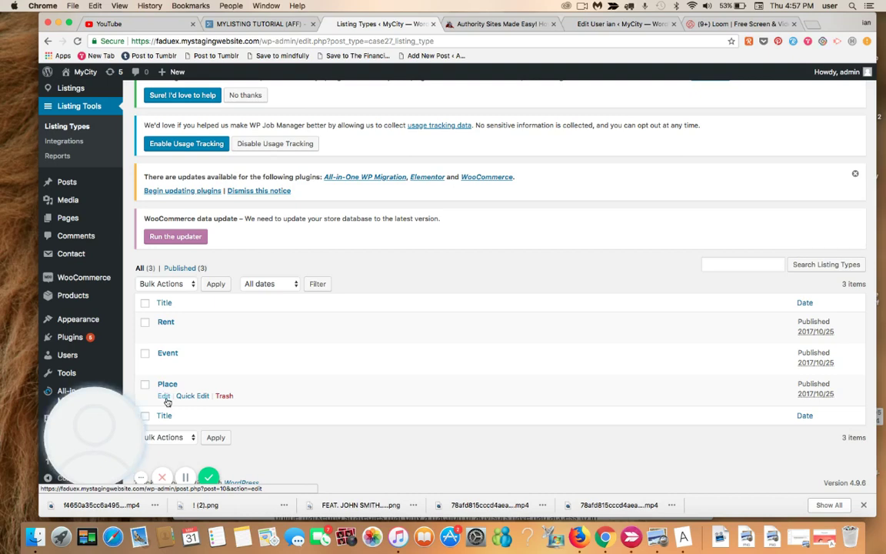
- Edit the Place listing type and bring up its Fields section
left_click(164, 397)
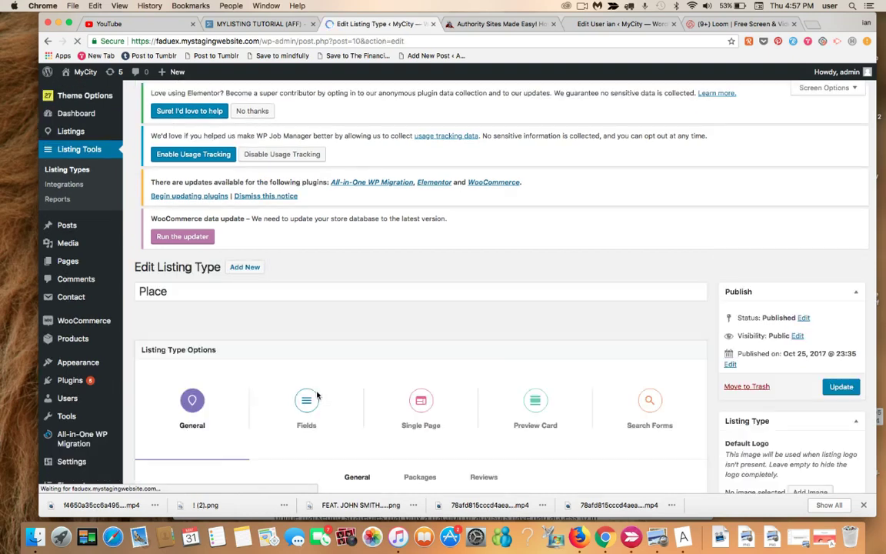
scroll(316, 395, "down", 3)
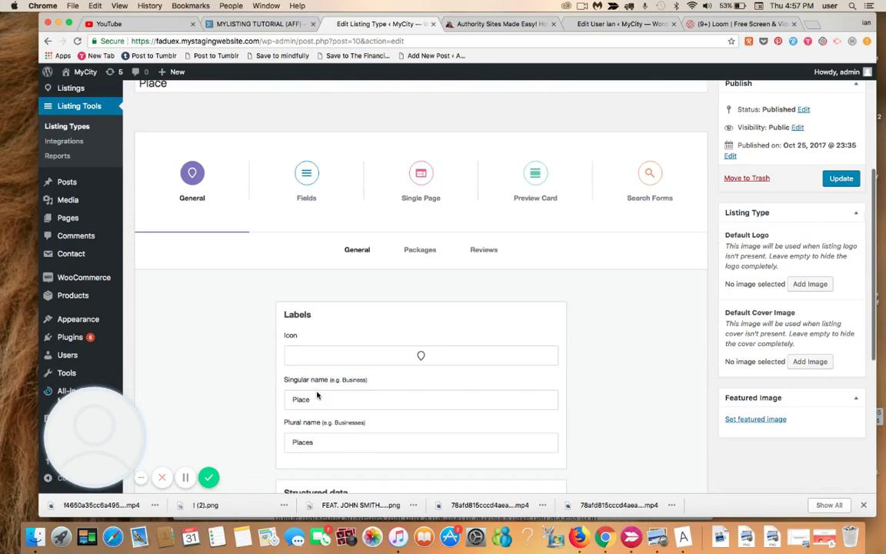
left_click(308, 173)
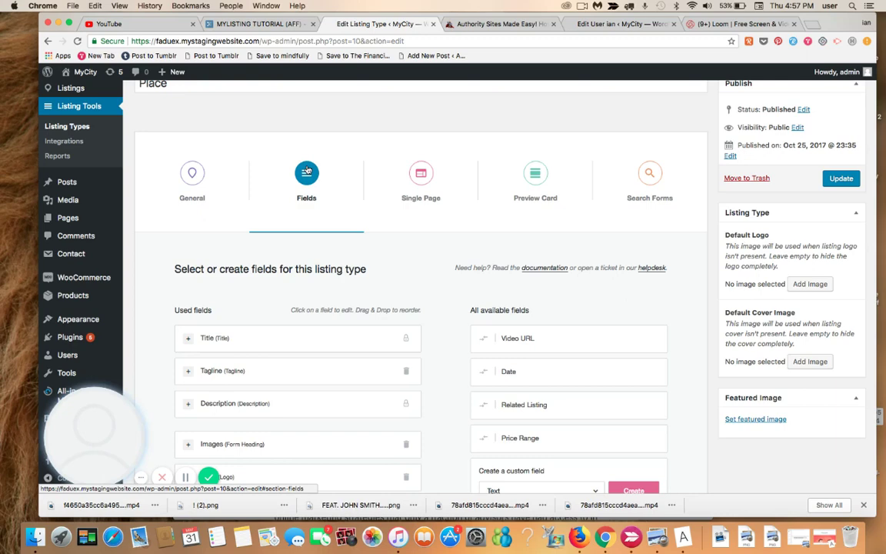
- Add a custom URL field to the Place listing type's fields
scroll(307, 171, "down", 1)
scroll(307, 171, "down", 1)
scroll(308, 169, "down", 3)
scroll(308, 169, "down", 1)
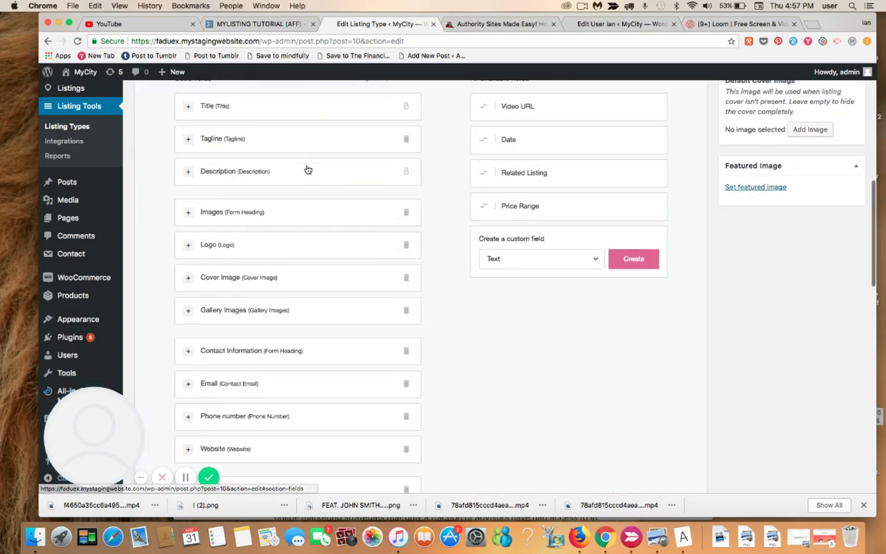
left_click(594, 259)
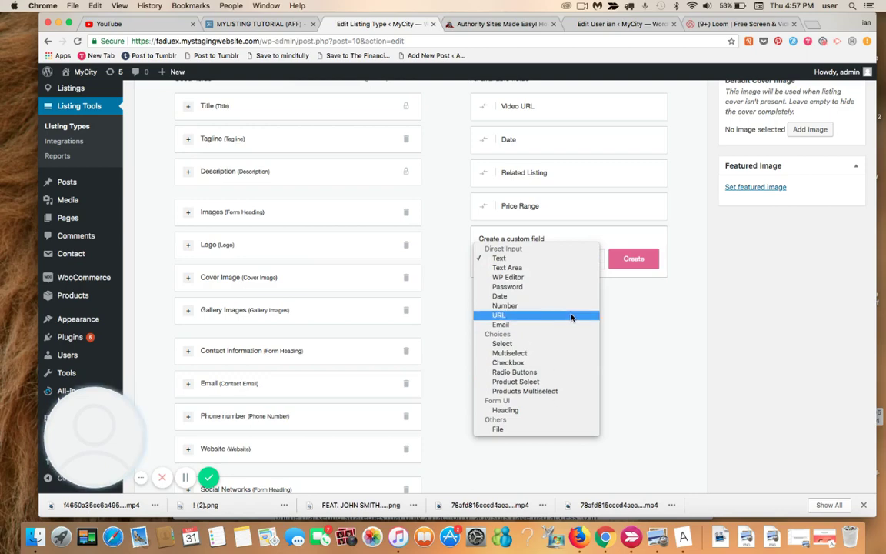
left_click(643, 330)
key("space")
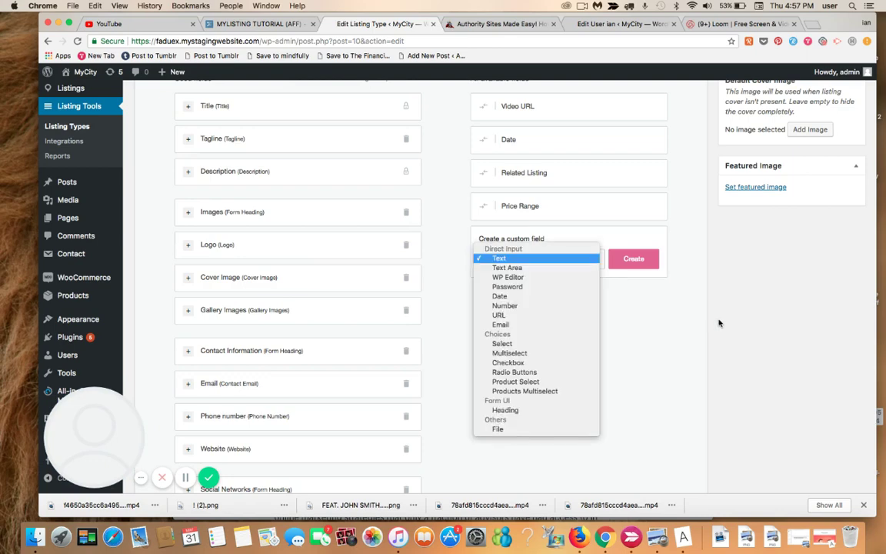
right_click(688, 267)
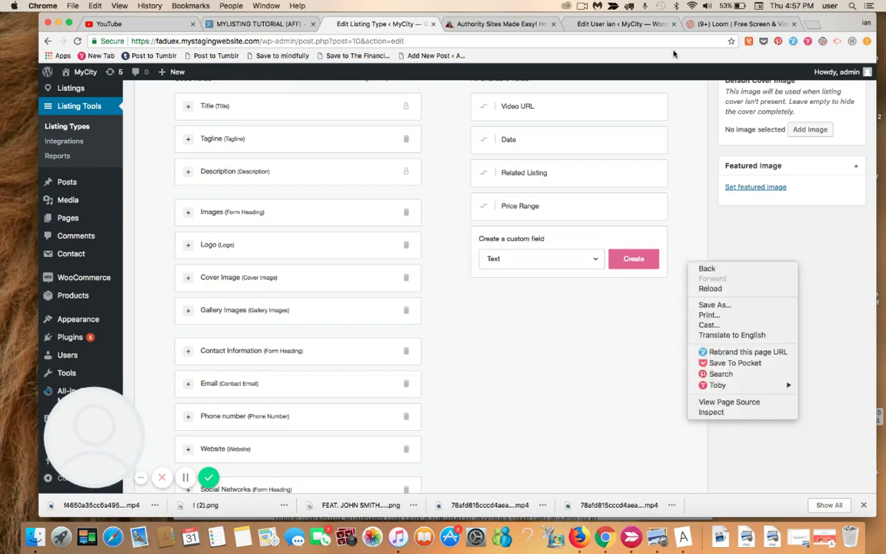
left_click(558, 375)
- Expand the 'affiliate offer' field to check its label and key affiliate-offer
scroll(558, 374, "down", 1)
scroll(558, 375, "down", 3)
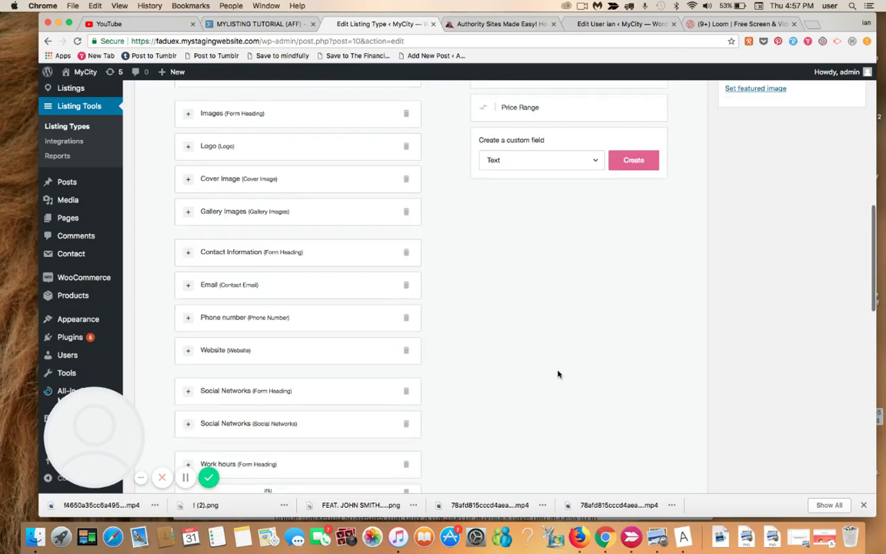
scroll(558, 375, "down", 2)
scroll(559, 375, "down", 2)
scroll(558, 375, "down", 4)
scroll(558, 375, "down", 3)
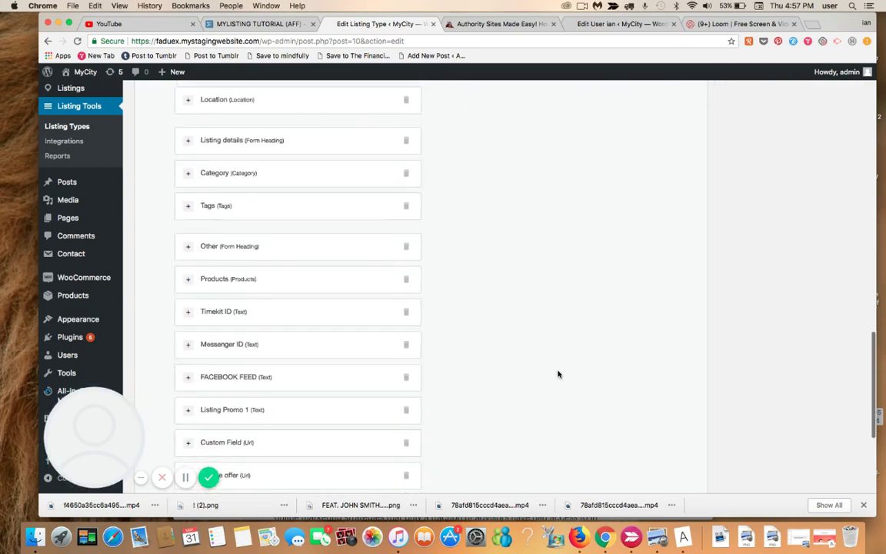
scroll(558, 375, "down", 2)
scroll(558, 375, "down", 1)
scroll(558, 375, "down", 1)
scroll(558, 375, "down", 1)
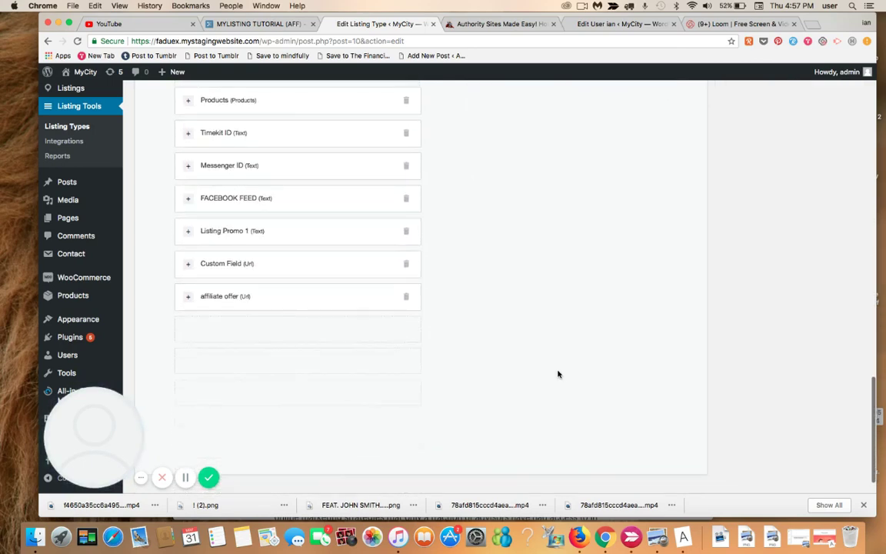
left_click(189, 297)
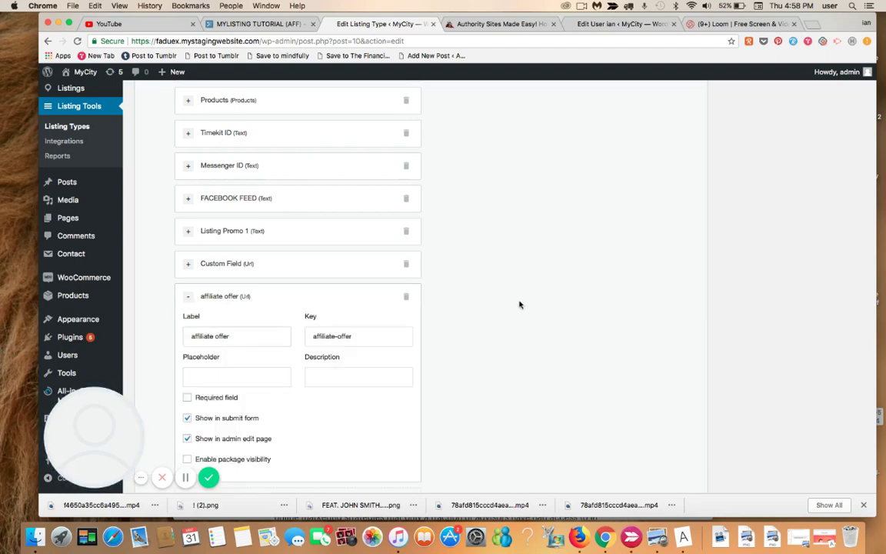
scroll(568, 297, "up", 1)
scroll(568, 297, "up", 1)
scroll(568, 297, "up", 4)
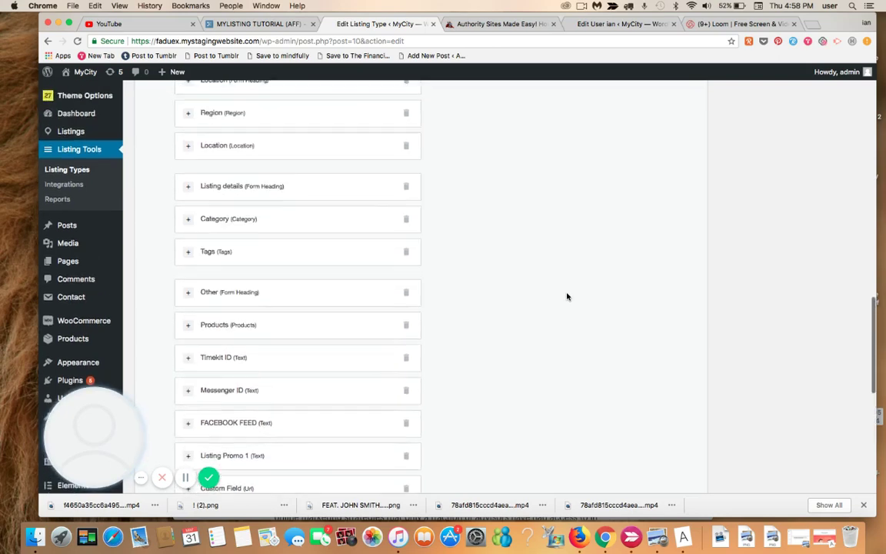
scroll(567, 297, "up", 3)
scroll(567, 297, "up", 3)
scroll(567, 297, "up", 3)
scroll(568, 296, "up", 2)
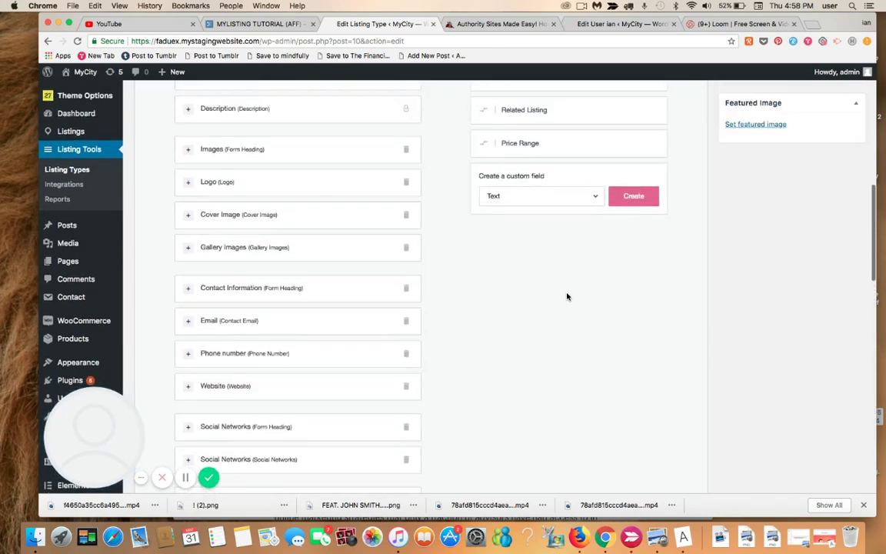
scroll(568, 297, "up", 4)
scroll(568, 297, "up", 2)
scroll(568, 297, "up", 3)
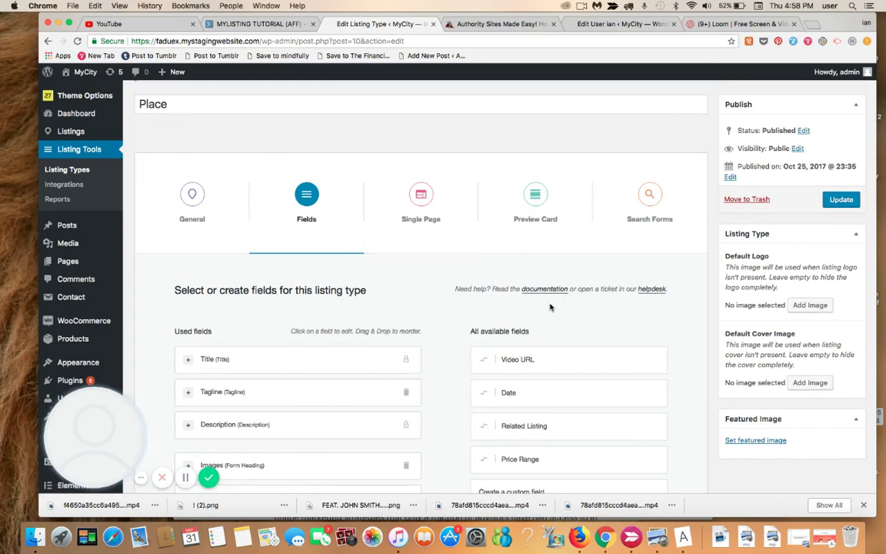
- Choose URL as the custom field type again and scroll down to the field list
scroll(687, 387, "down", 5)
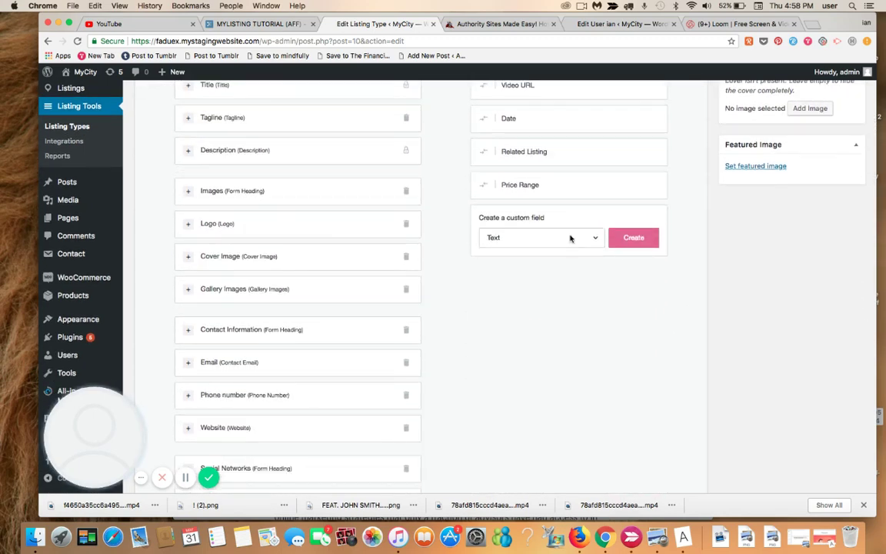
left_click(570, 238)
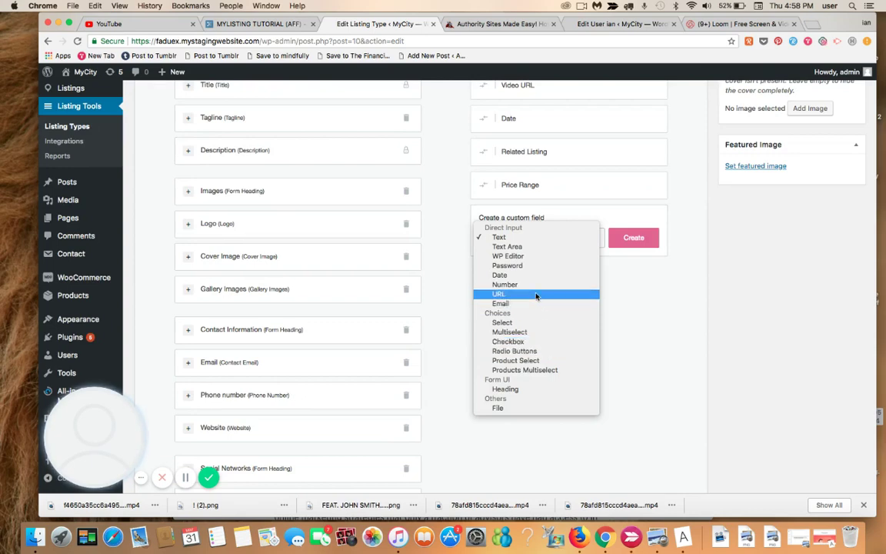
left_click(625, 307)
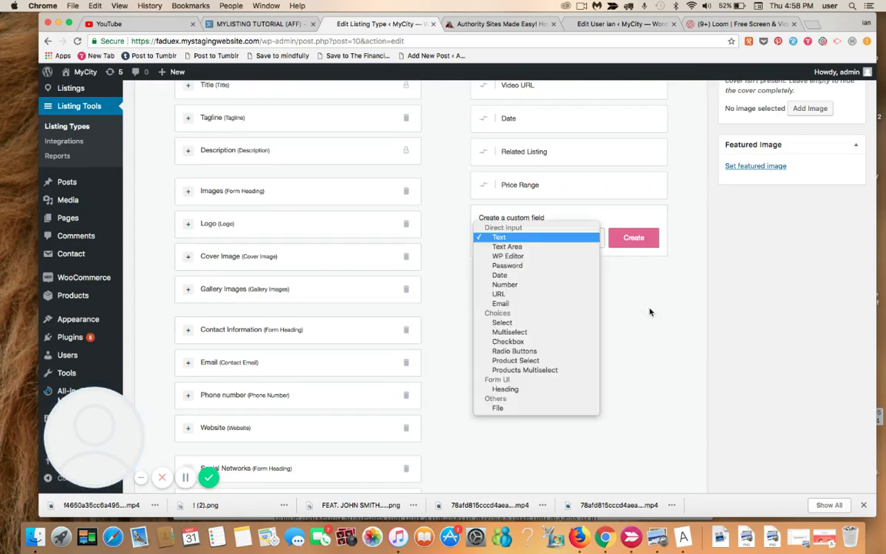
left_click(440, 353)
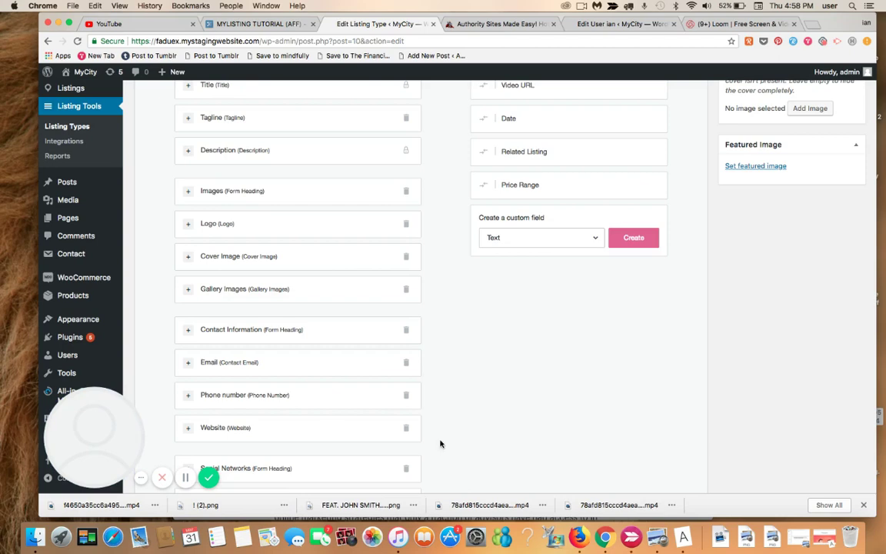
scroll(446, 466, "down", 1)
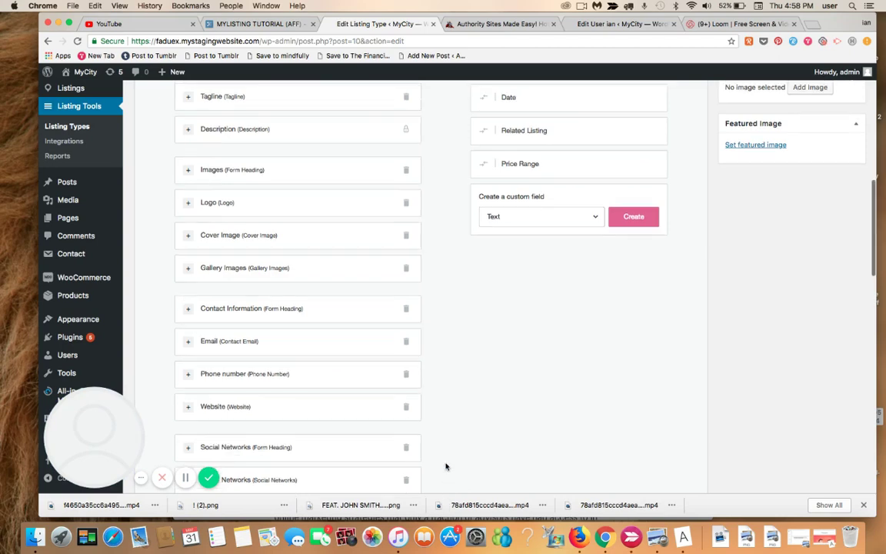
scroll(445, 466, "down", 3)
scroll(445, 467, "down", 3)
scroll(446, 467, "down", 3)
scroll(446, 466, "down", 3)
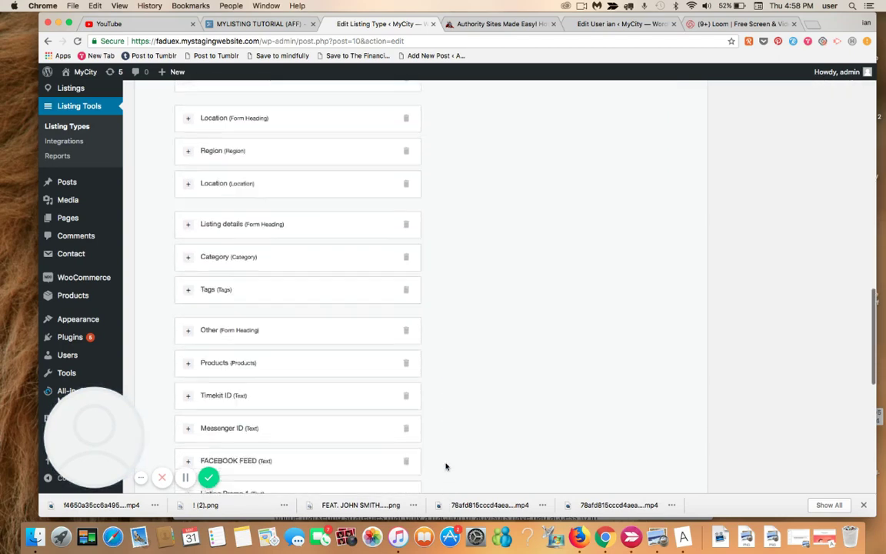
scroll(445, 466, "down", 3)
scroll(445, 466, "down", 3)
scroll(446, 467, "down", 3)
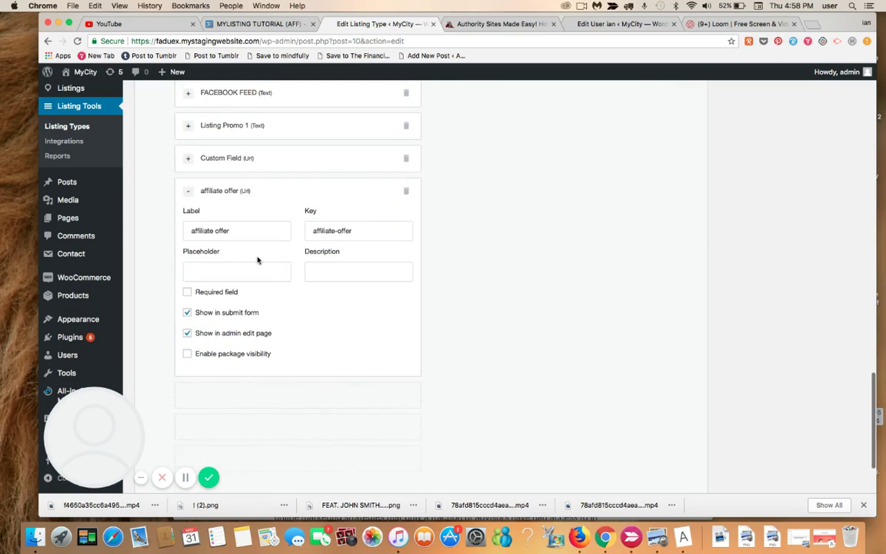
- Re-enter the 'affiliate offer' label on the new URL field
left_click(252, 233)
key("BackSpace")
key("BackSpace")
key("BackSpace")
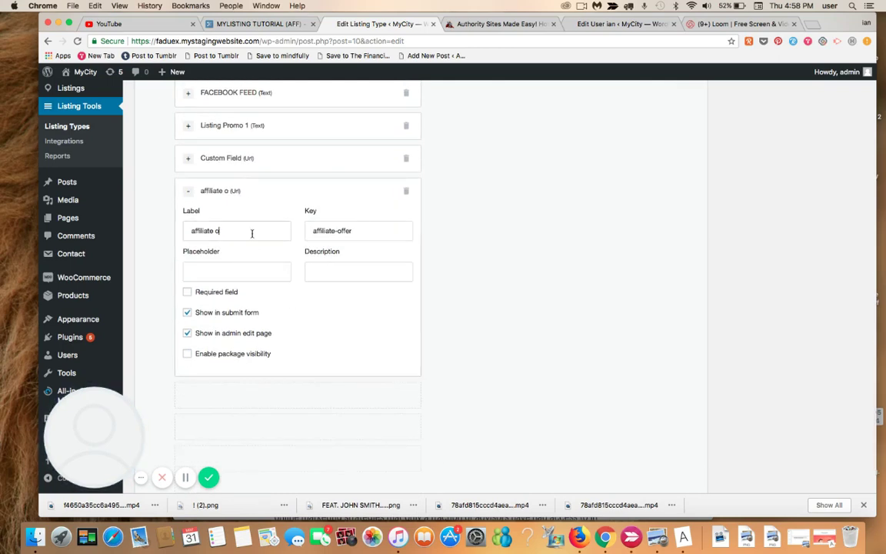
key("BackSpace")
key("BackSpace")
key("BackSpace")
key("BackSpace")
key("BackSpace")
key("BackSpace")
type("A")
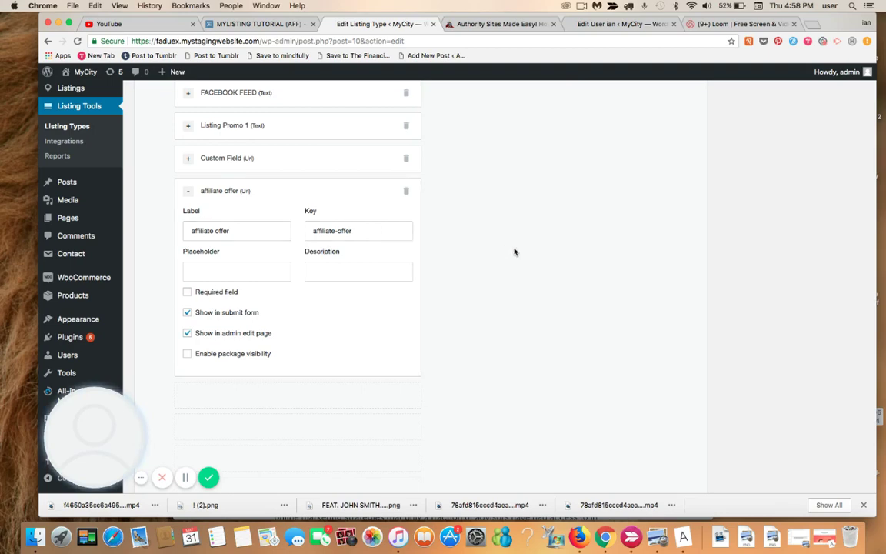
- Save the Place listing type with Update in the Publish box
scroll(514, 251, "up", 3)
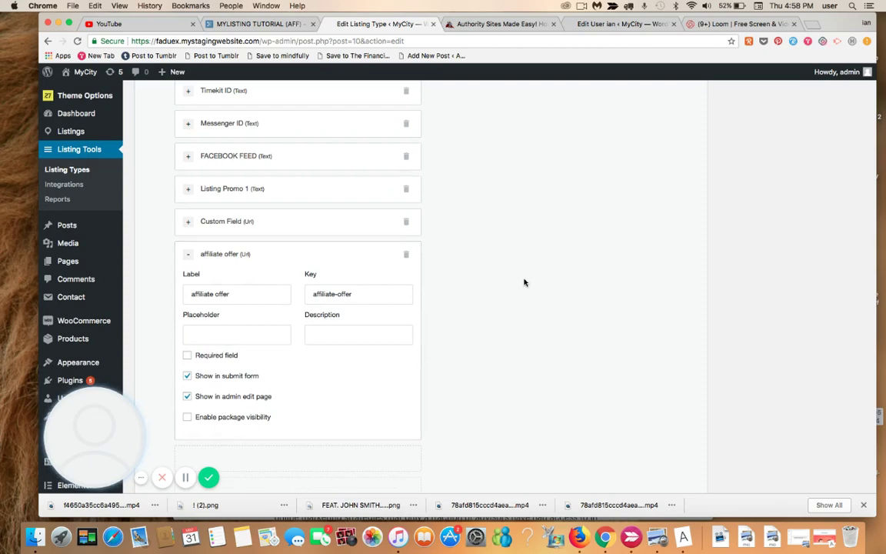
scroll(524, 283, "up", 1)
scroll(524, 282, "up", 1)
scroll(524, 282, "up", 5)
scroll(524, 283, "up", 5)
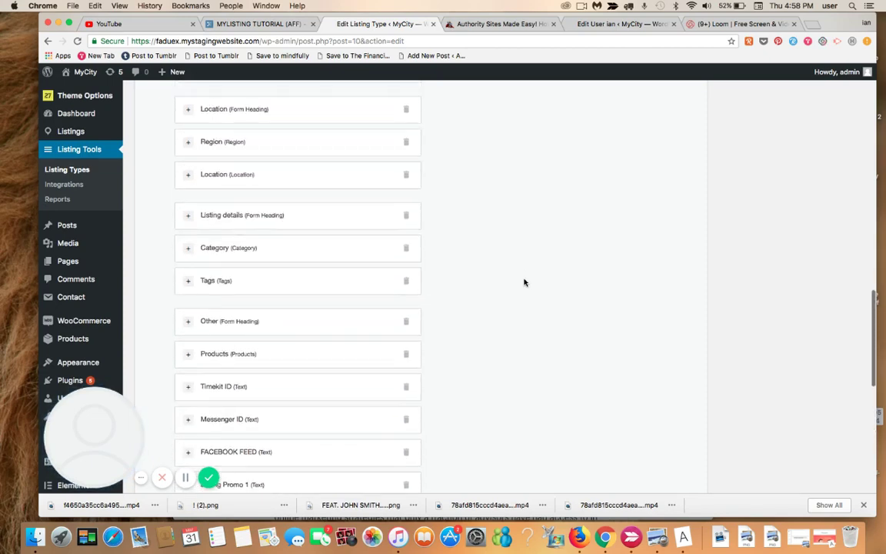
scroll(524, 282, "up", 4)
scroll(524, 282, "up", 5)
scroll(523, 282, "up", 4)
scroll(524, 282, "up", 3)
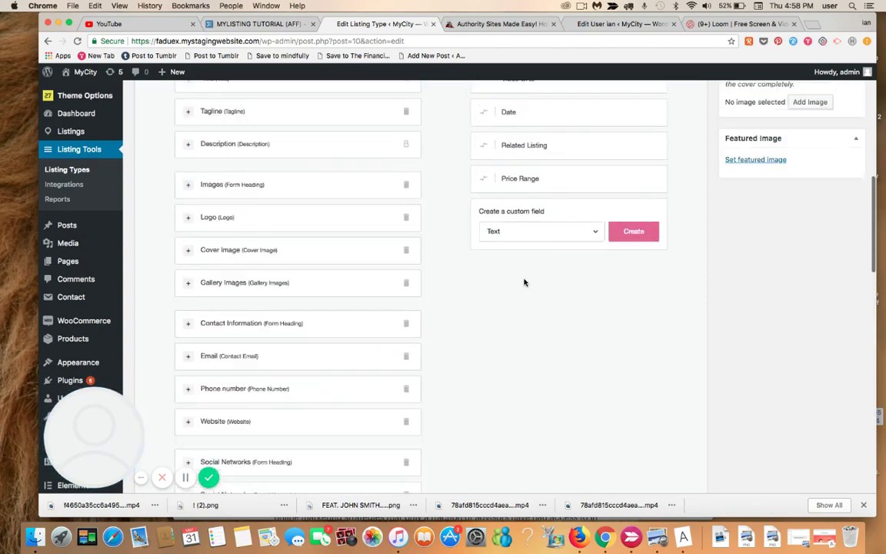
scroll(523, 282, "up", 5)
scroll(524, 282, "up", 6)
scroll(524, 283, "up", 2)
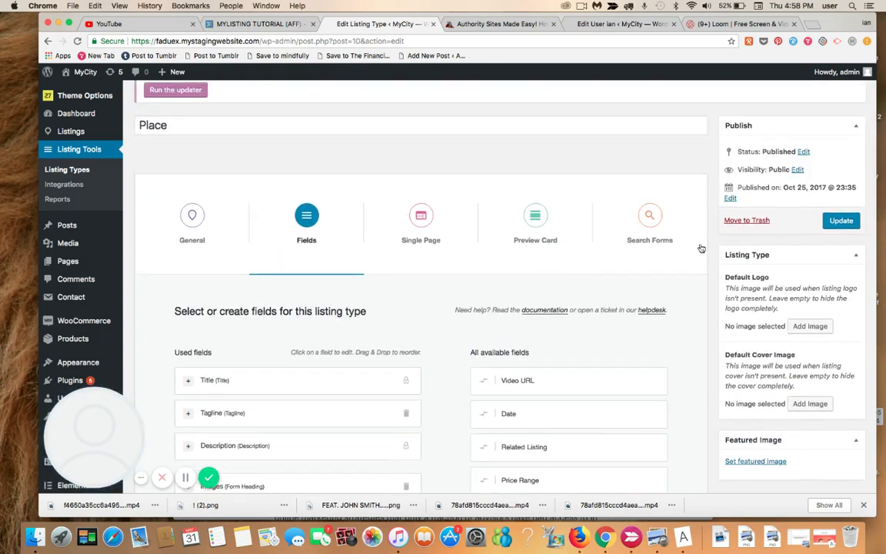
left_click(843, 222)
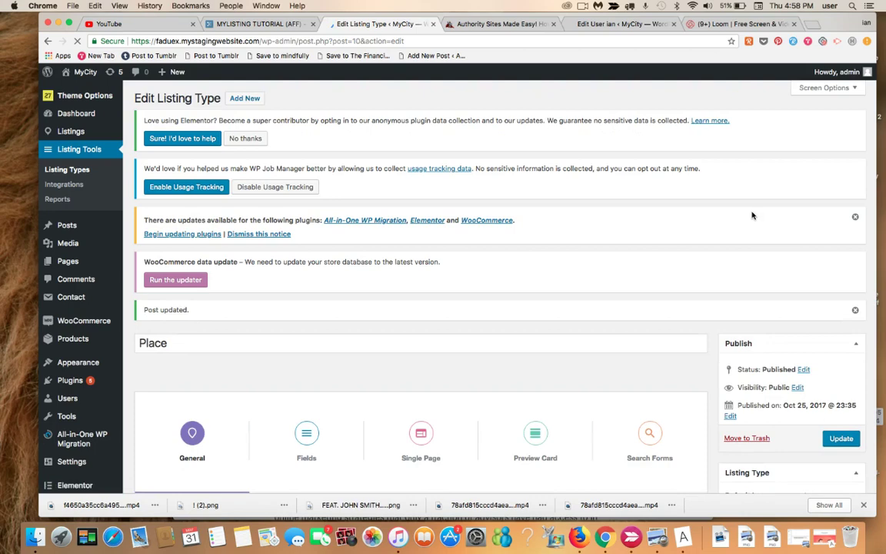
- Open the Place type's Single Page > Content & Tabs settings
scroll(753, 217, "down", 1)
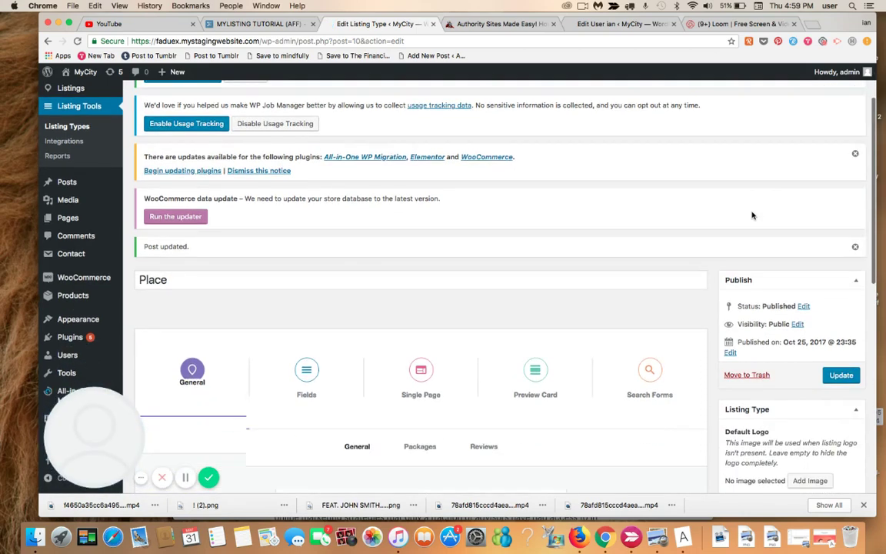
scroll(685, 220, "down", 3)
scroll(523, 192, "down", 2)
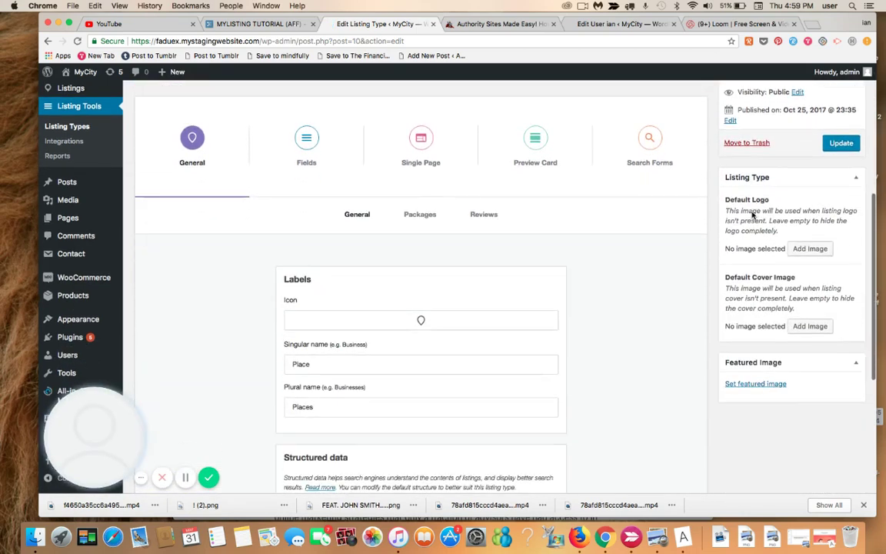
left_click(415, 142)
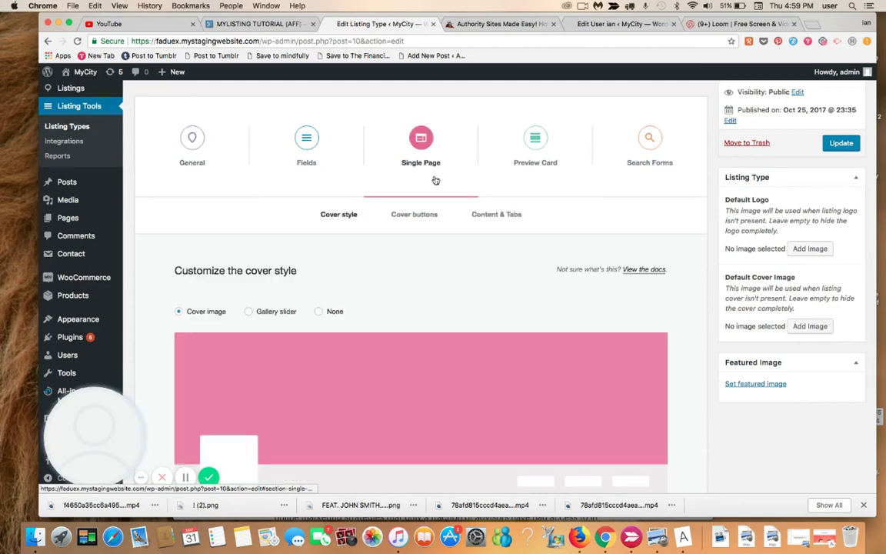
left_click(501, 216)
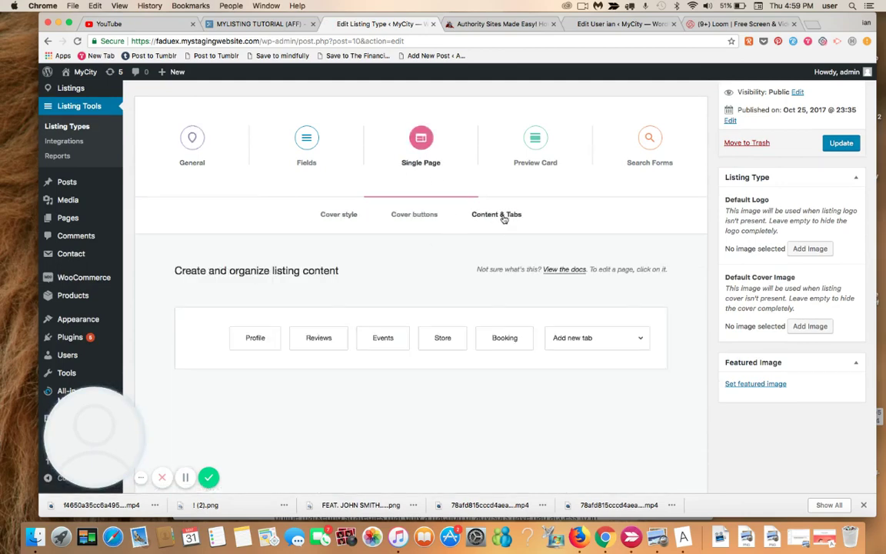
- Open the Profile tab and scroll down to its 'Add a new block' area
left_click(256, 338)
scroll(679, 432, "down", 1)
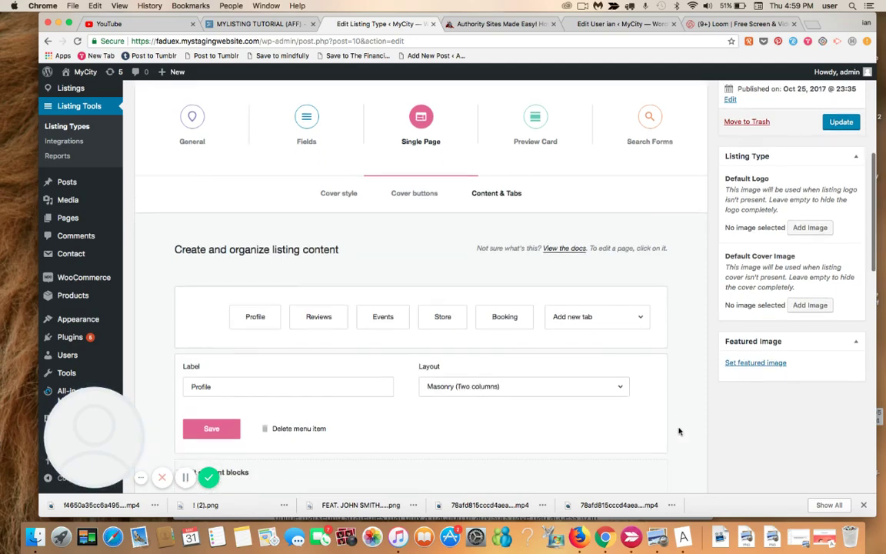
scroll(679, 431, "down", 2)
scroll(678, 432, "down", 3)
scroll(679, 432, "down", 4)
scroll(679, 432, "down", 3)
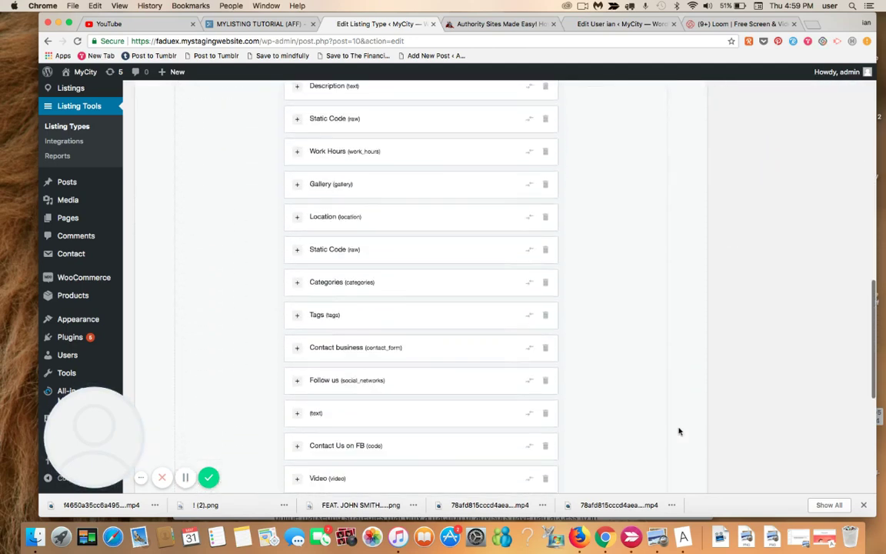
scroll(678, 431, "down", 3)
scroll(679, 432, "down", 2)
scroll(678, 432, "down", 1)
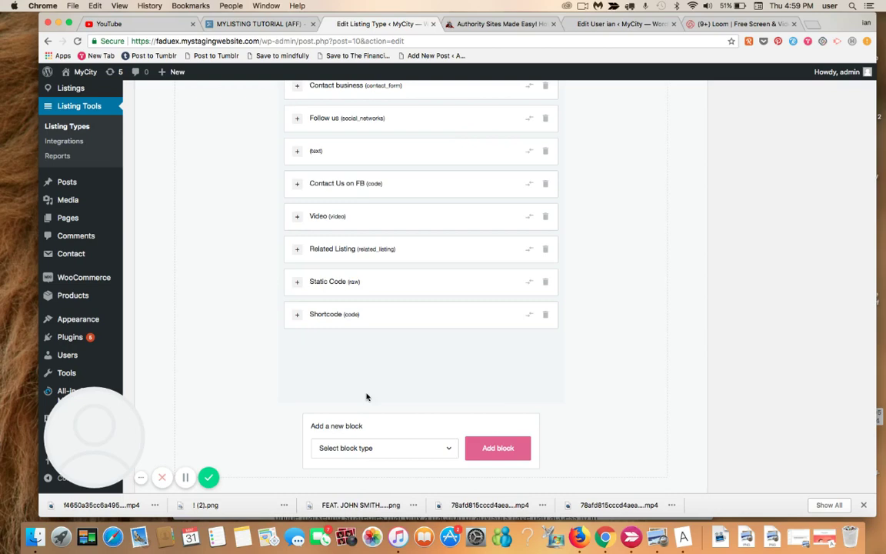
scroll(562, 371, "down", 1)
scroll(562, 371, "down", 2)
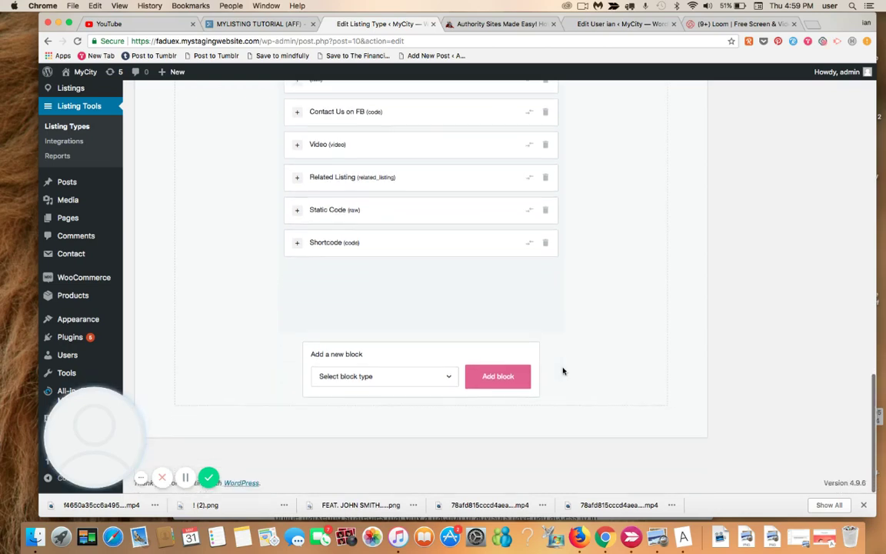
- Add a Shortcode block to the Profile tab and label it 'Affiliate Shortcode'
left_click(388, 377)
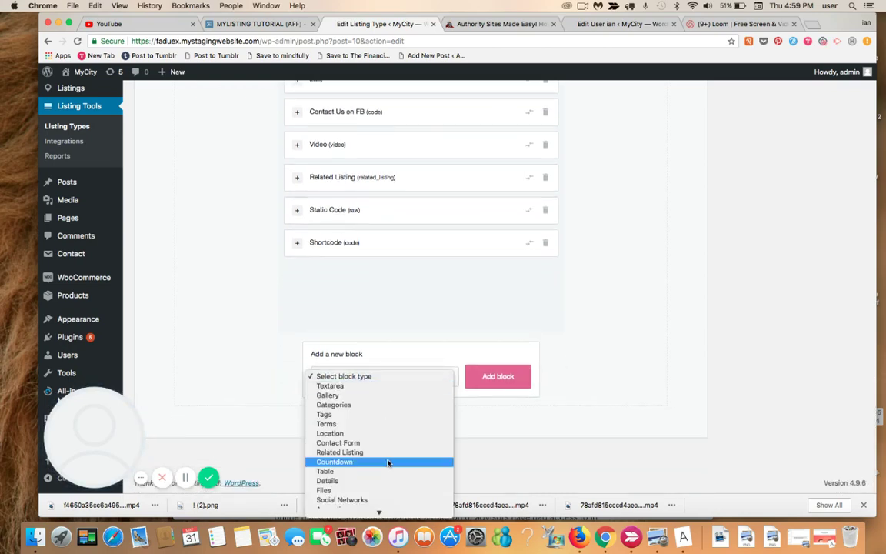
scroll(388, 462, "down", 3)
scroll(388, 463, "down", 2)
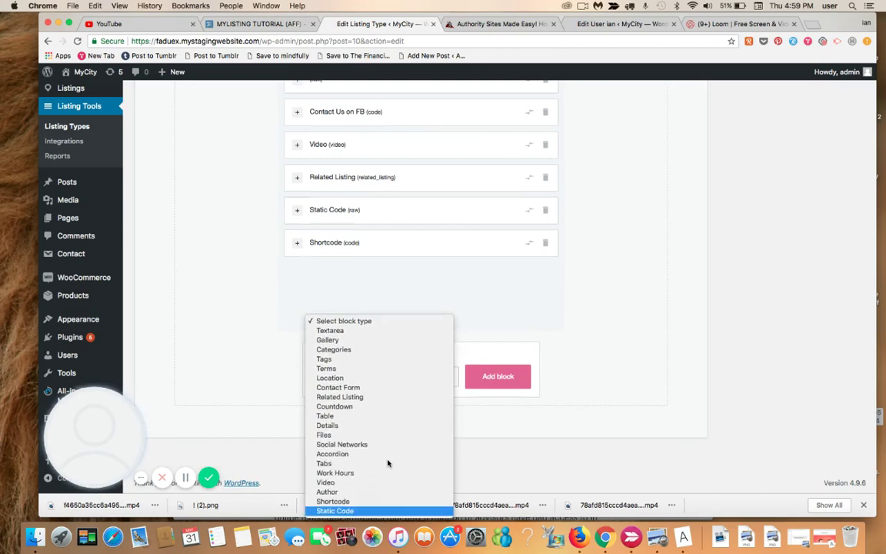
left_click(381, 501)
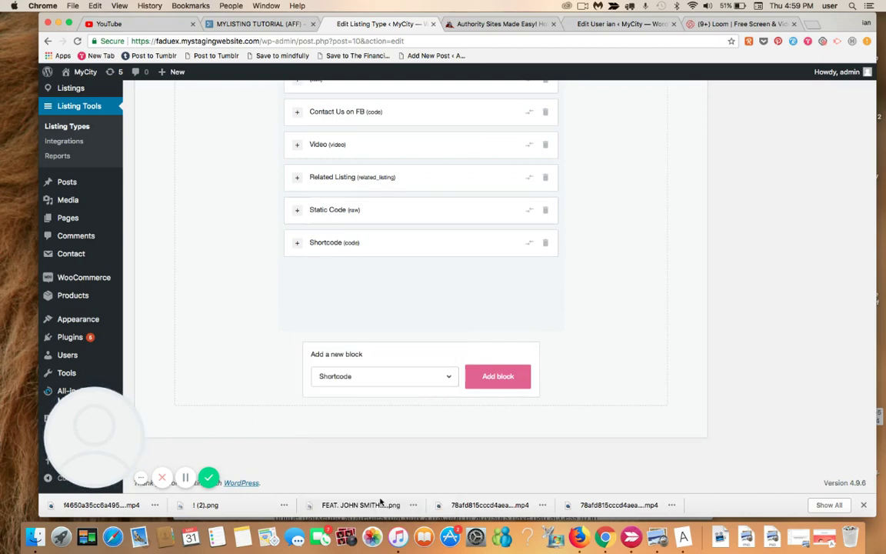
left_click(516, 377)
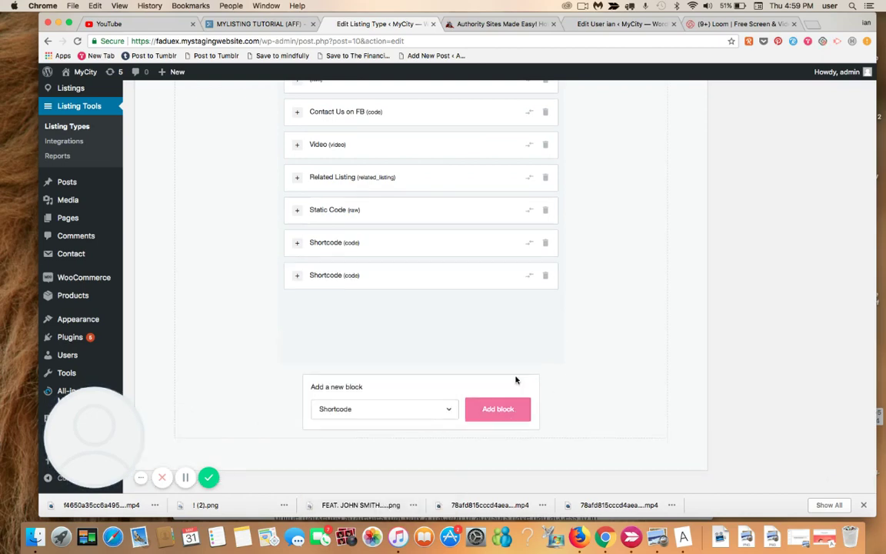
left_click(297, 275)
type("T")
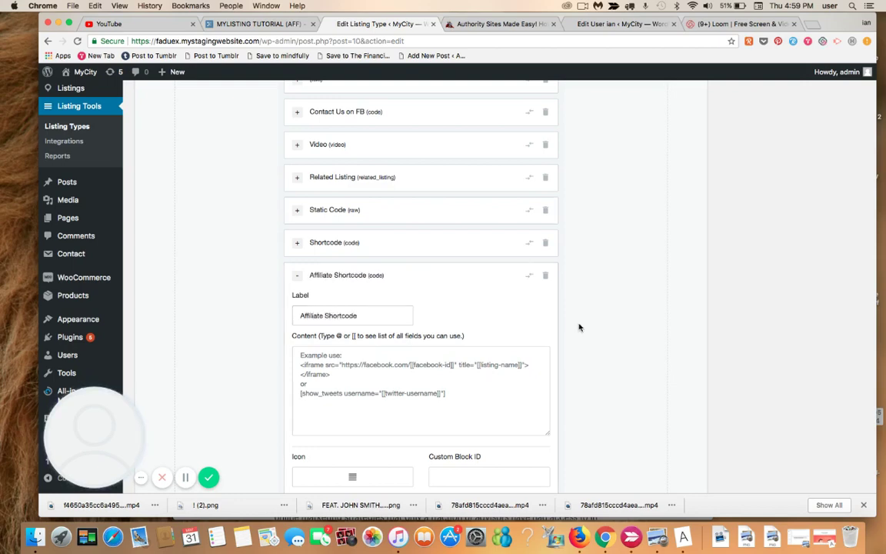
- Paste the H2 heading and [[affiliate-offer]] 'Click here' link from Workflowy into the block content
left_click(262, 24)
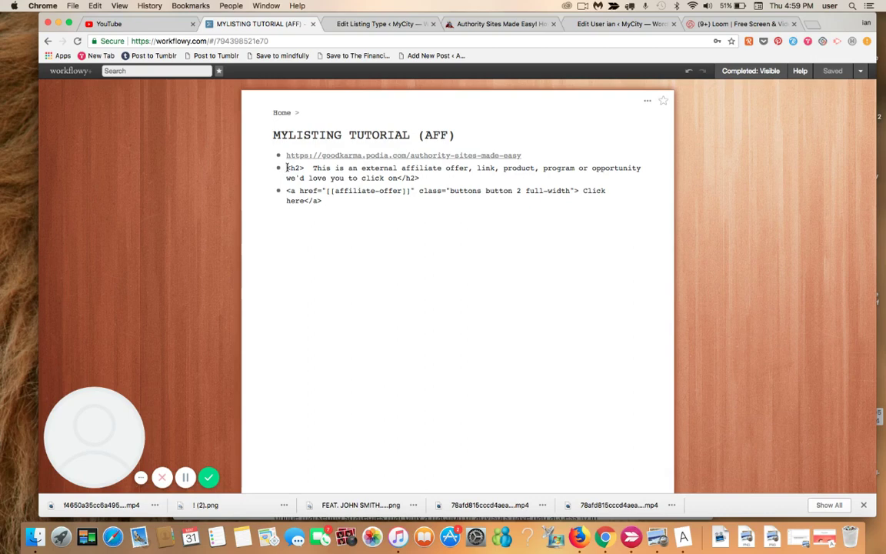
left_click_drag(287, 168, 327, 192)
key("super+c")
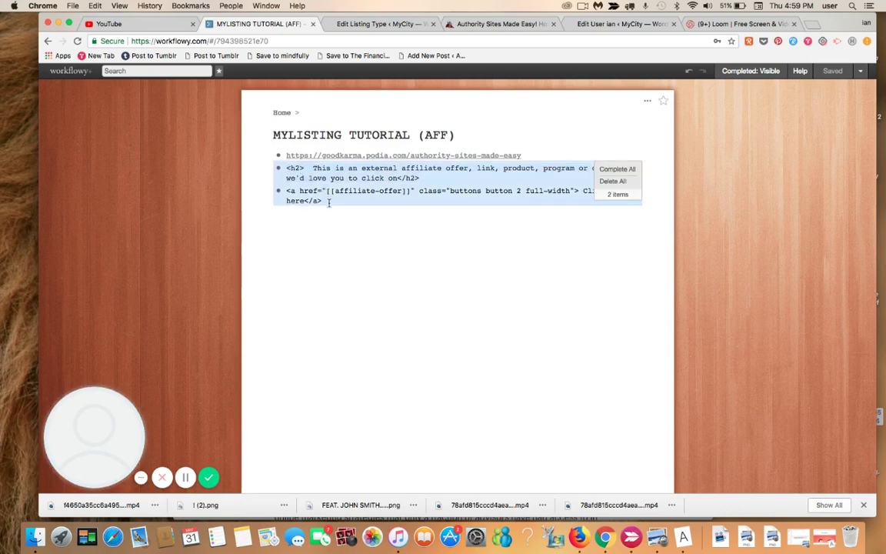
left_click(387, 24)
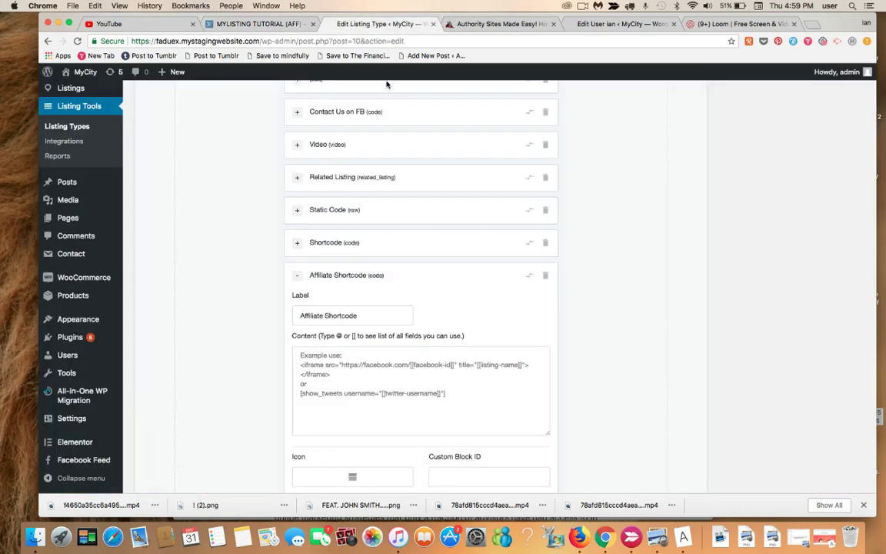
key("super+v")
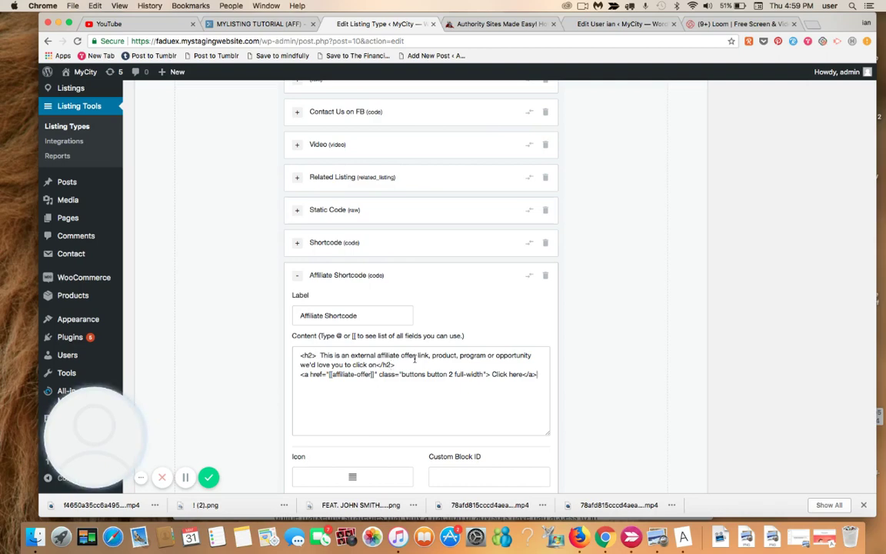
left_click(321, 389)
type(",")
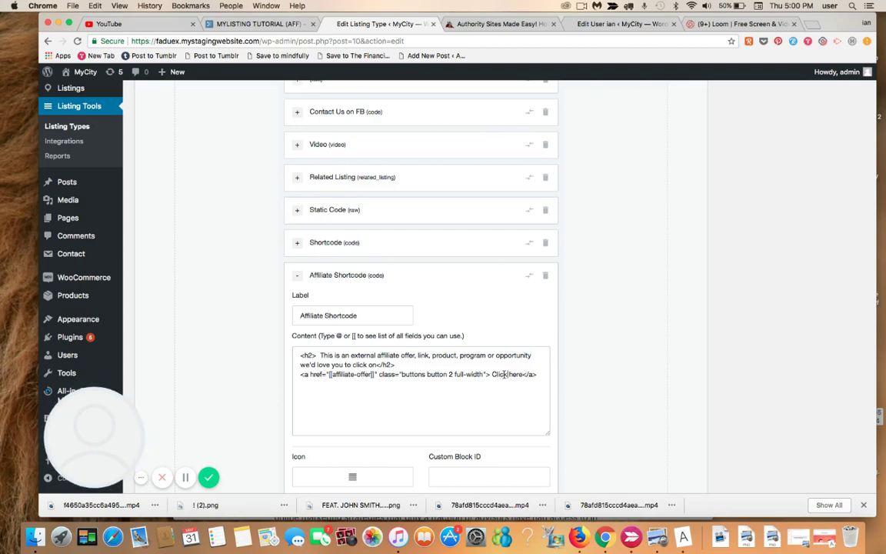
- Change the affiliate link text in the block content to 'Please Click Here'
key("BackSpace")
key("BackSpace")
key("BackSpace")
type("Click")
type(" Here")
left_click(337, 355)
- Save the Place listing type's updated Profile tab layout
scroll(636, 360, "up", 2)
scroll(636, 360, "up", 3)
scroll(636, 360, "up", 3)
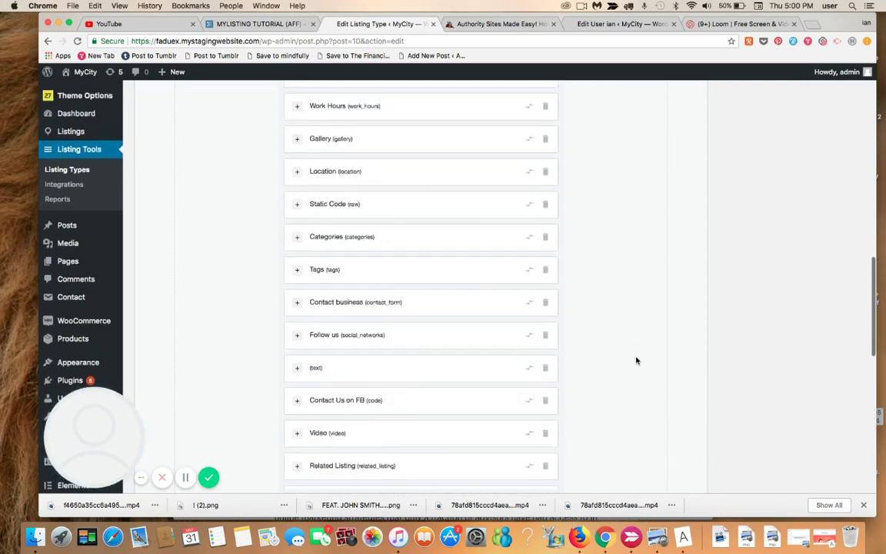
scroll(636, 360, "up", 4)
scroll(636, 360, "up", 2)
scroll(636, 360, "up", 1)
scroll(637, 360, "up", 3)
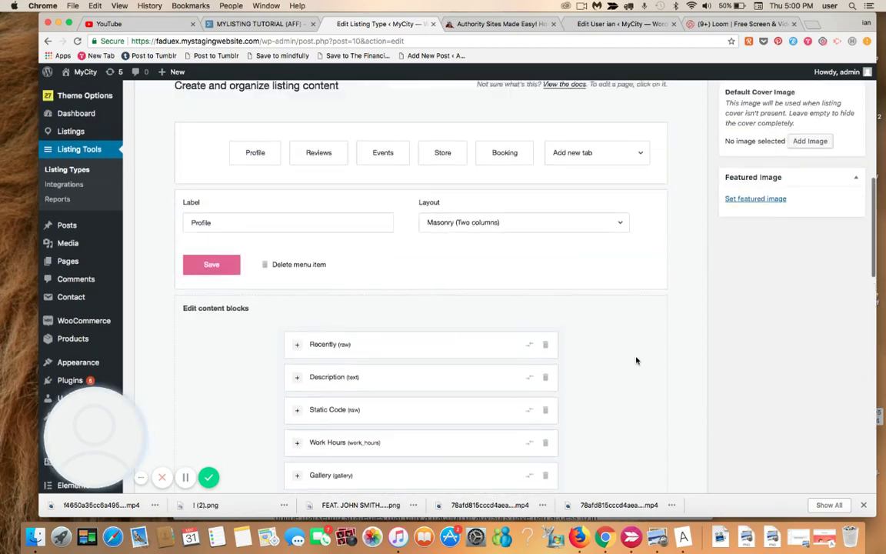
scroll(636, 360, "up", 3)
scroll(636, 360, "up", 3)
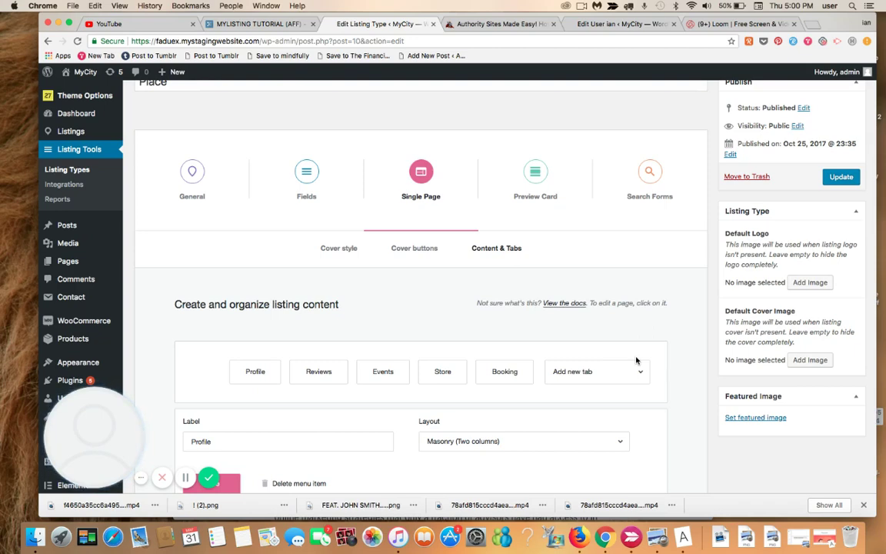
left_click(841, 176)
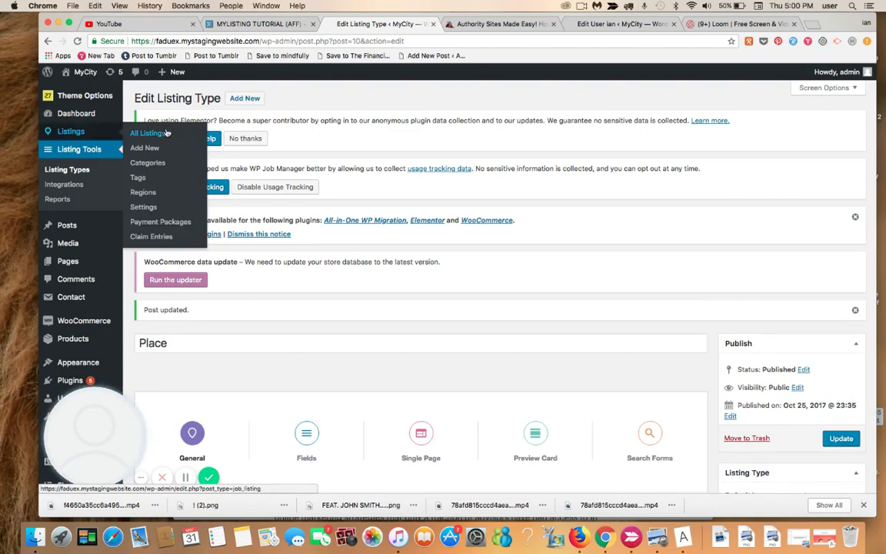
mouse_move(71, 130)
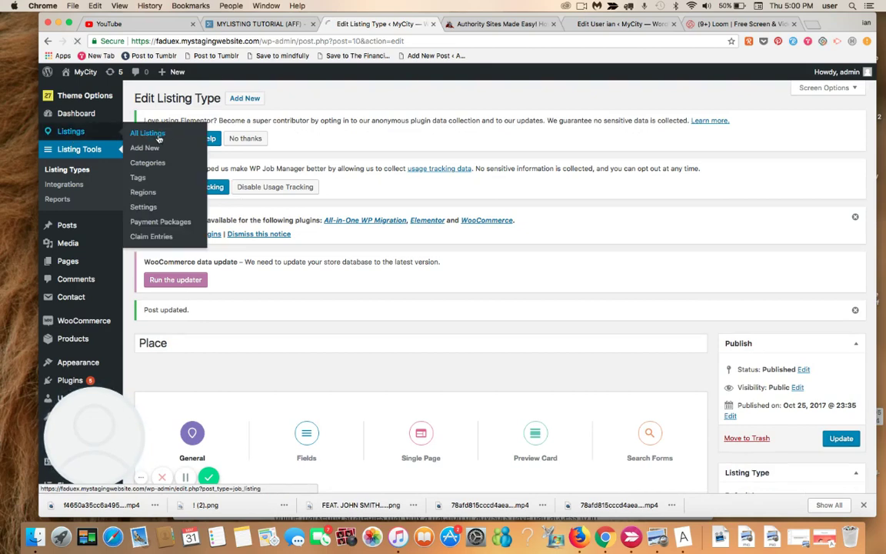
- Browse the All Listings table down to the Data Points listing
left_click(159, 135)
scroll(320, 149, "down", 2)
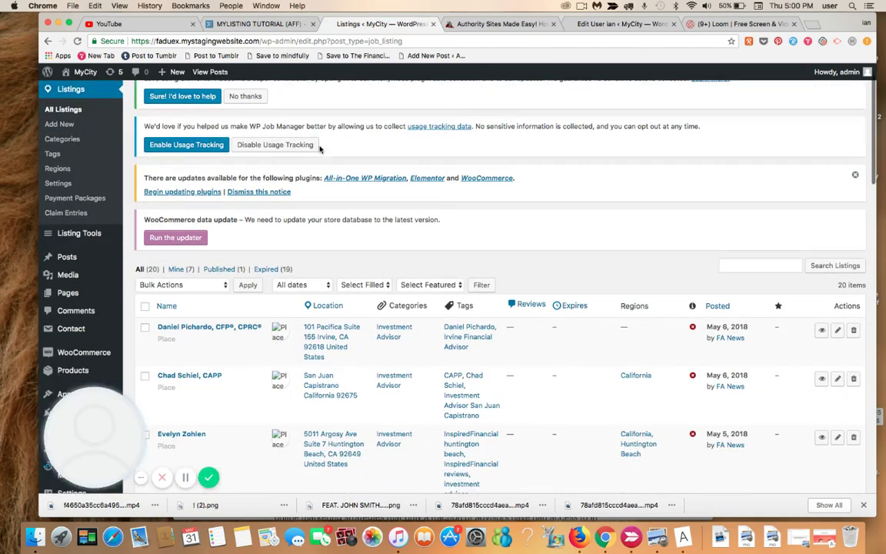
scroll(320, 149, "down", 1)
scroll(320, 148, "down", 5)
scroll(320, 148, "down", 4)
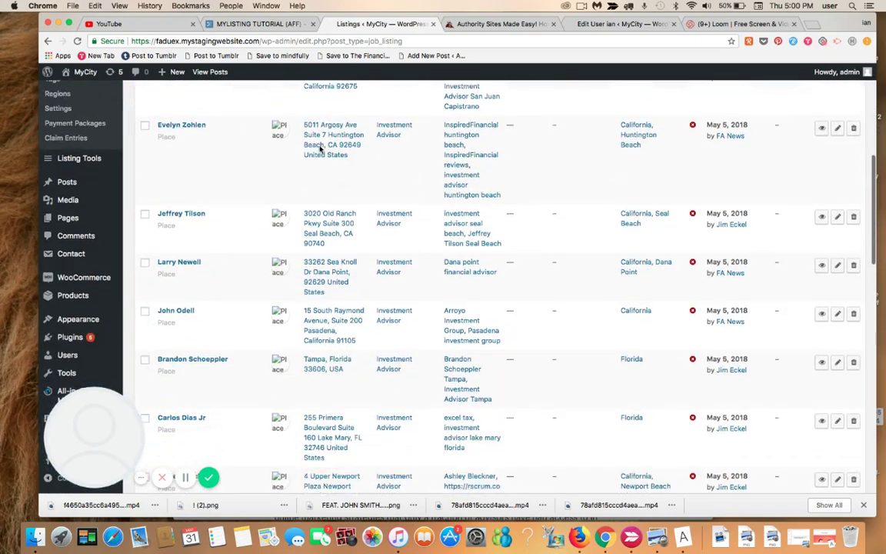
scroll(320, 148, "down", 5)
scroll(320, 148, "down", 5)
scroll(320, 148, "down", 3)
scroll(320, 148, "down", 1)
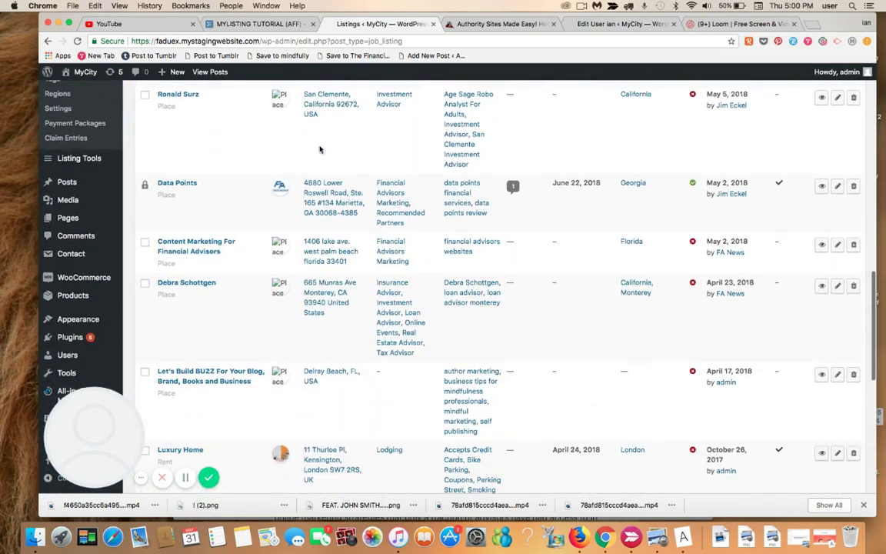
- Take over editing of Data Points and scroll to its empty affiliate offer field
left_click(837, 188)
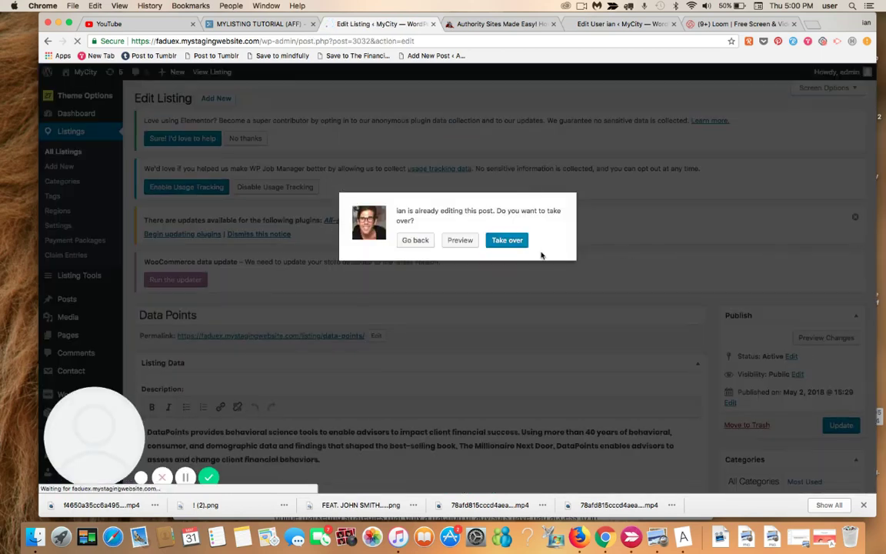
left_click(498, 241)
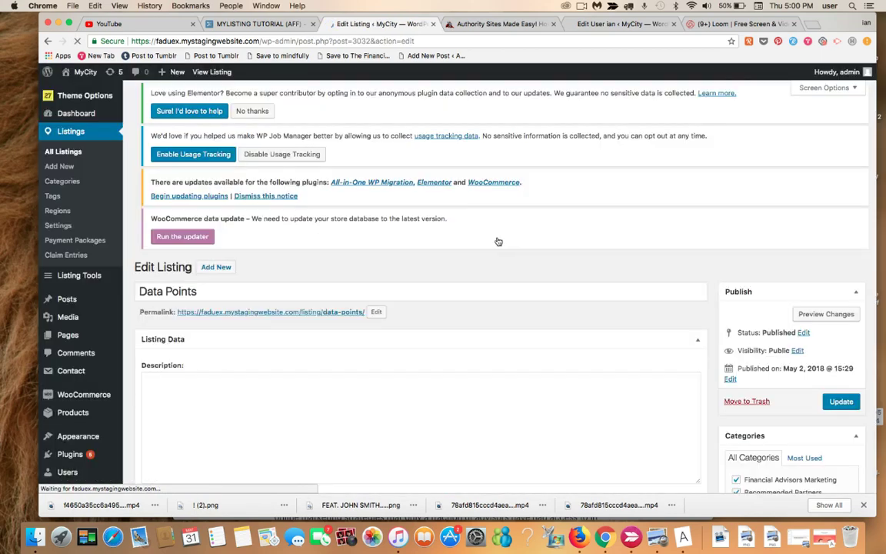
scroll(498, 240, "down", 1)
scroll(497, 241, "down", 3)
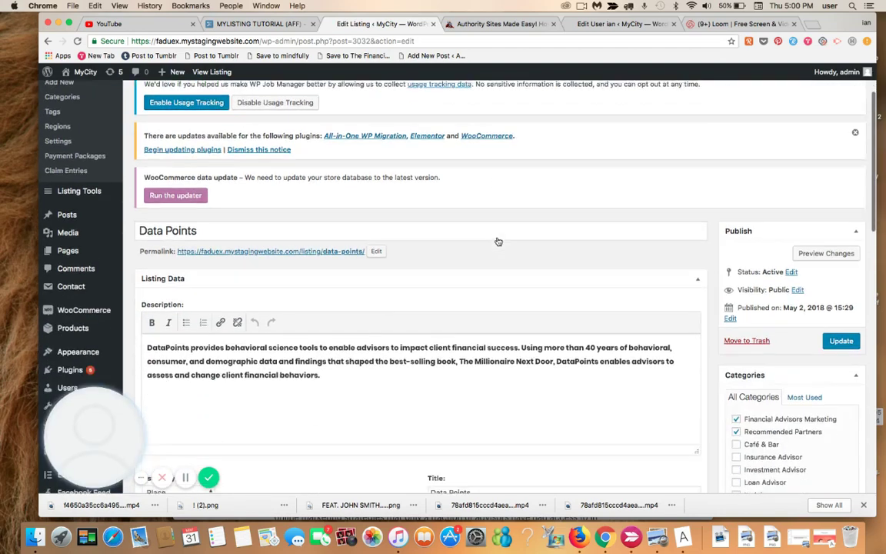
scroll(498, 241, "down", 3)
scroll(498, 241, "down", 2)
scroll(498, 241, "down", 4)
scroll(498, 241, "down", 2)
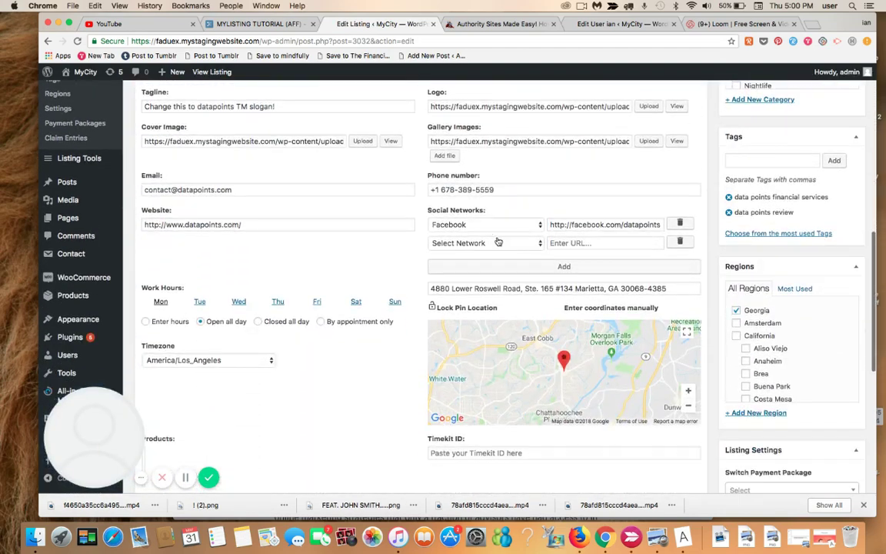
scroll(497, 241, "down", 1)
scroll(498, 241, "down", 1)
scroll(498, 241, "down", 2)
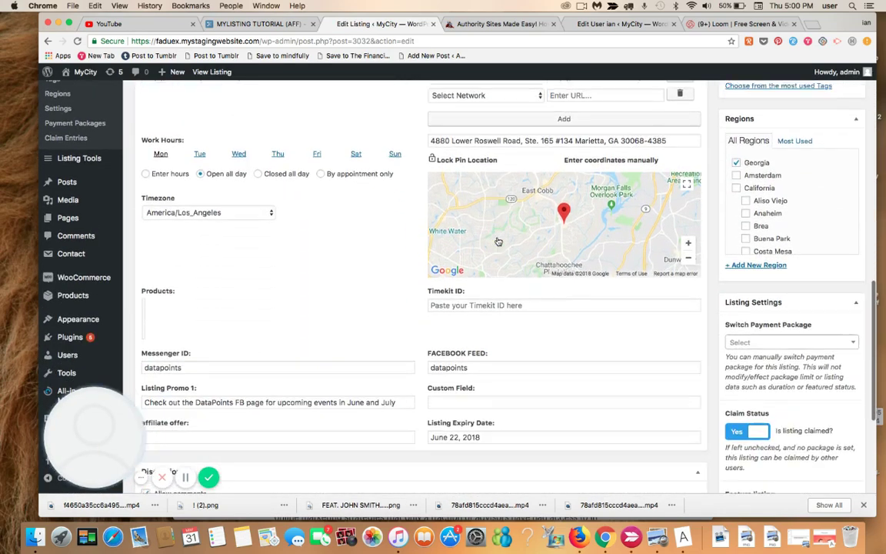
scroll(498, 241, "down", 1)
scroll(498, 241, "down", 2)
scroll(497, 241, "down", 2)
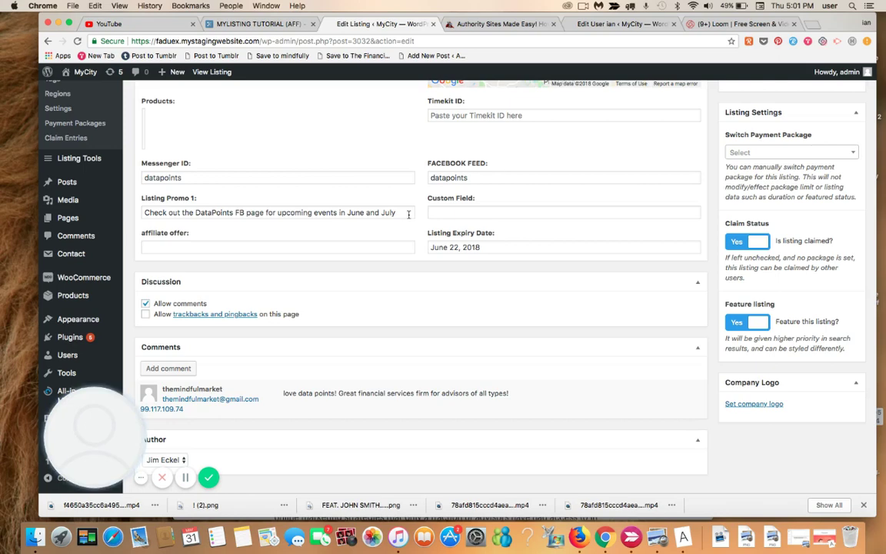
- Copy the offer URL from Workflowy and paste it into the Data Points affiliate offer field
left_click(265, 24)
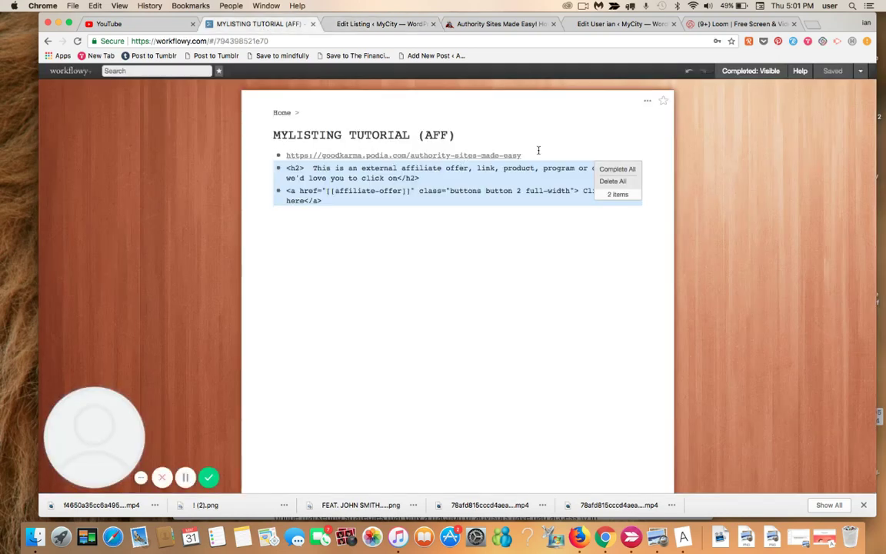
left_click_drag(534, 151, 302, 149)
key("super+c")
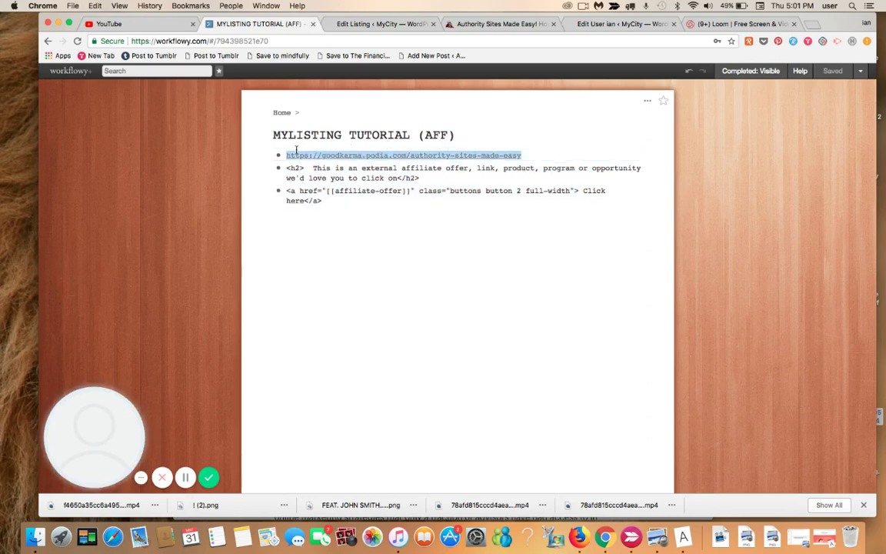
left_click(405, 25)
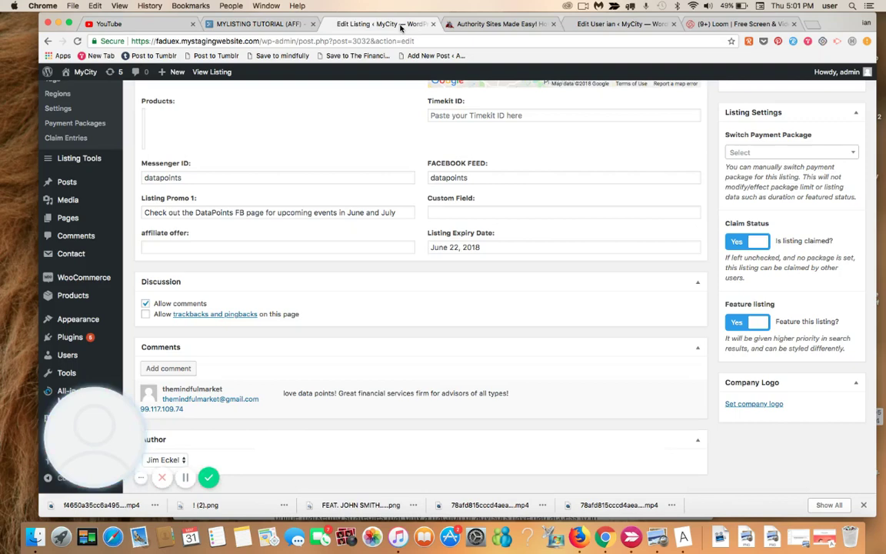
left_click(197, 246)
key("super+v")
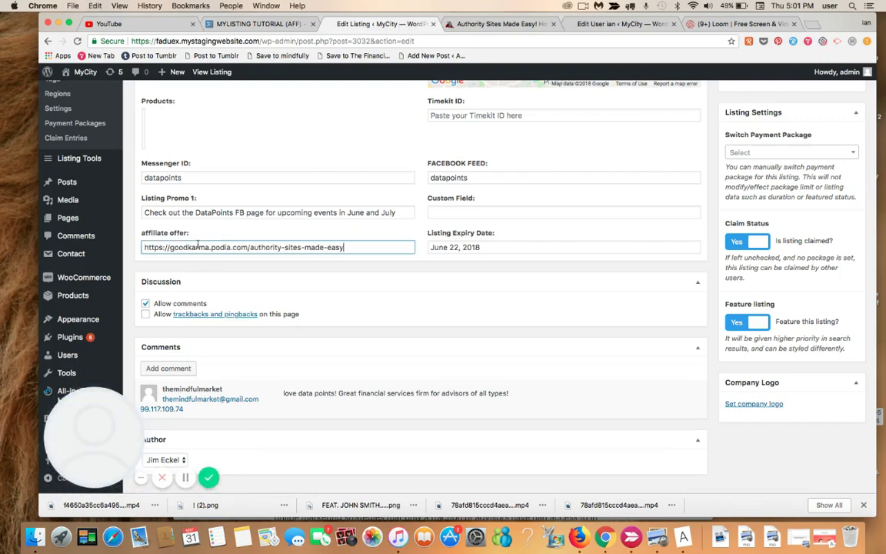
left_click(712, 246)
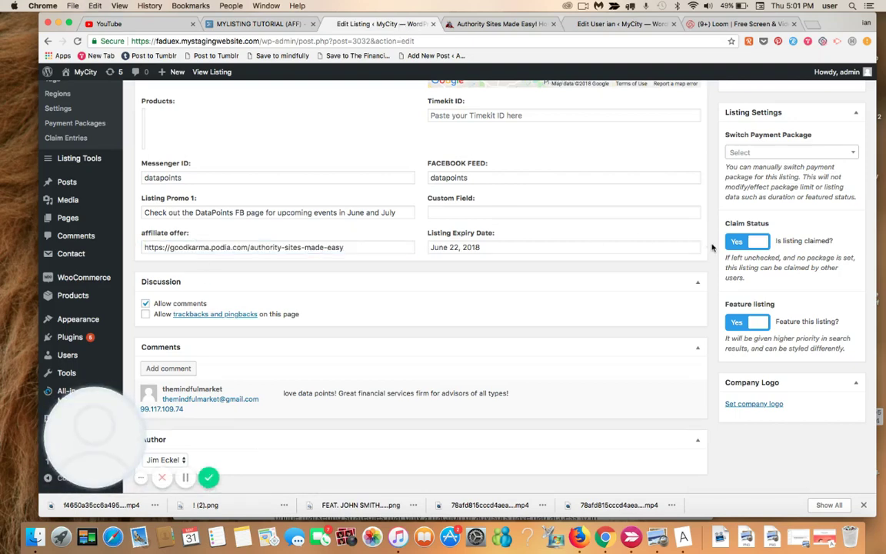
- Update the Data Points listing so the new affiliate offer is saved
scroll(711, 247, "up", 1)
scroll(712, 247, "up", 3)
scroll(712, 247, "up", 5)
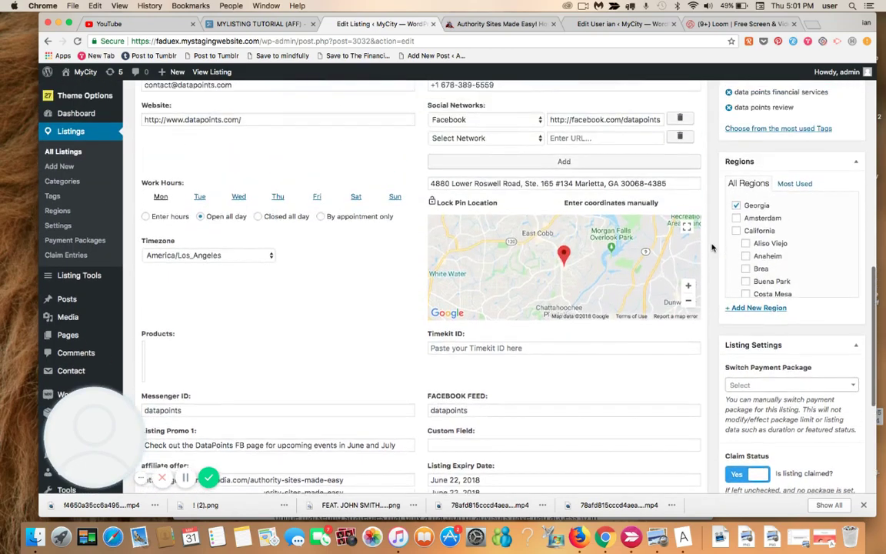
scroll(711, 247, "up", 3)
scroll(712, 247, "up", 4)
scroll(711, 247, "up", 3)
scroll(711, 247, "up", 1)
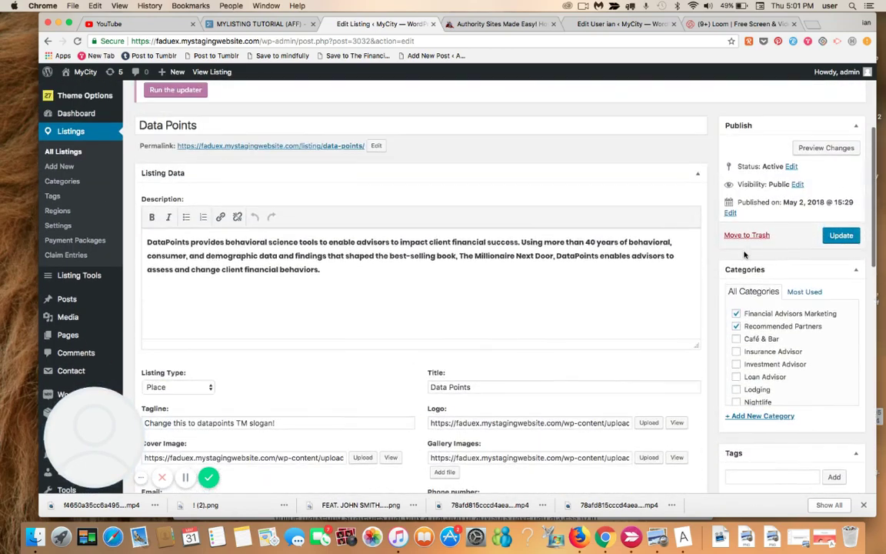
left_click(842, 236)
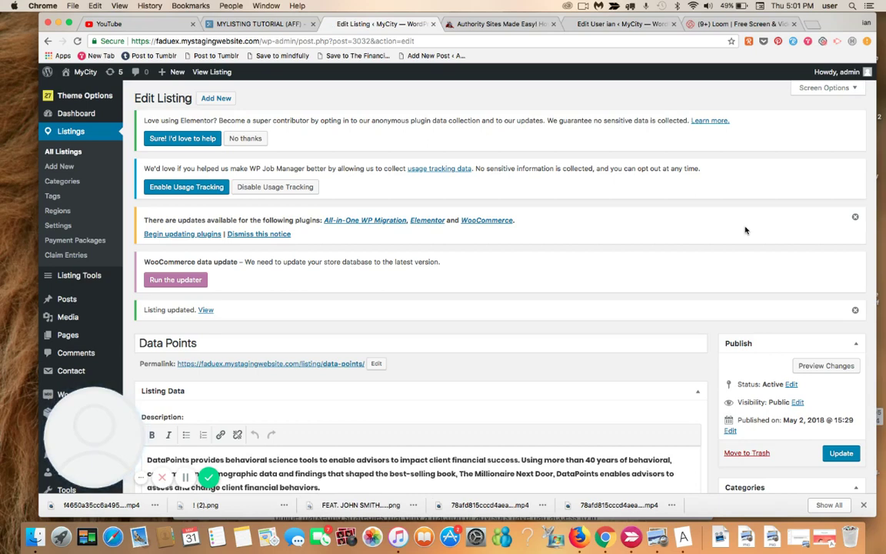
- View the live Data Points listing and scroll down to its Affiliate Shortcode 'Please Click Here' block
left_click(205, 309)
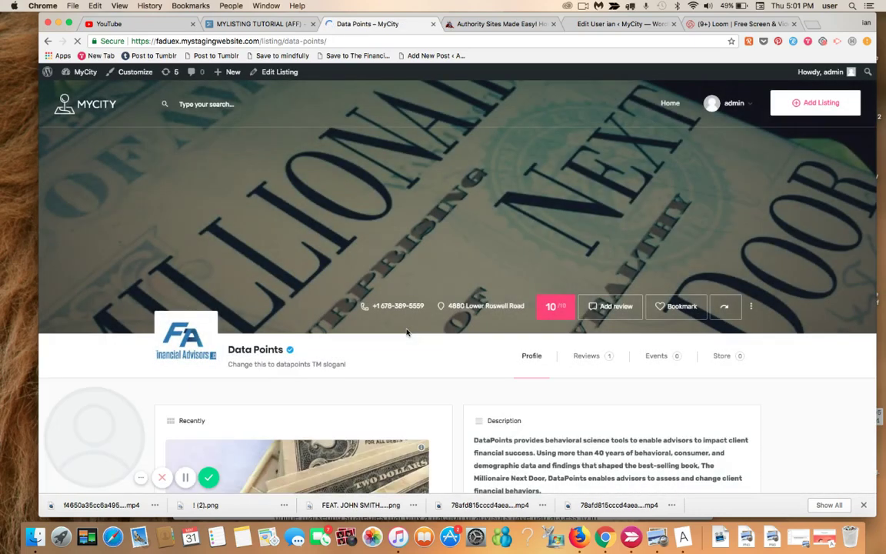
scroll(408, 332, "down", 1)
scroll(408, 333, "down", 1)
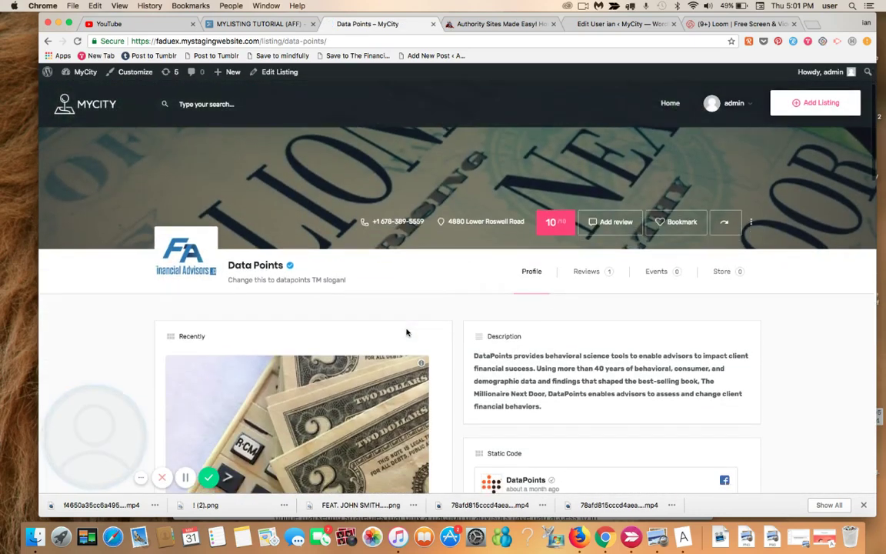
scroll(408, 333, "down", 2)
scroll(407, 332, "down", 2)
scroll(407, 331, "down", 2)
scroll(407, 332, "down", 2)
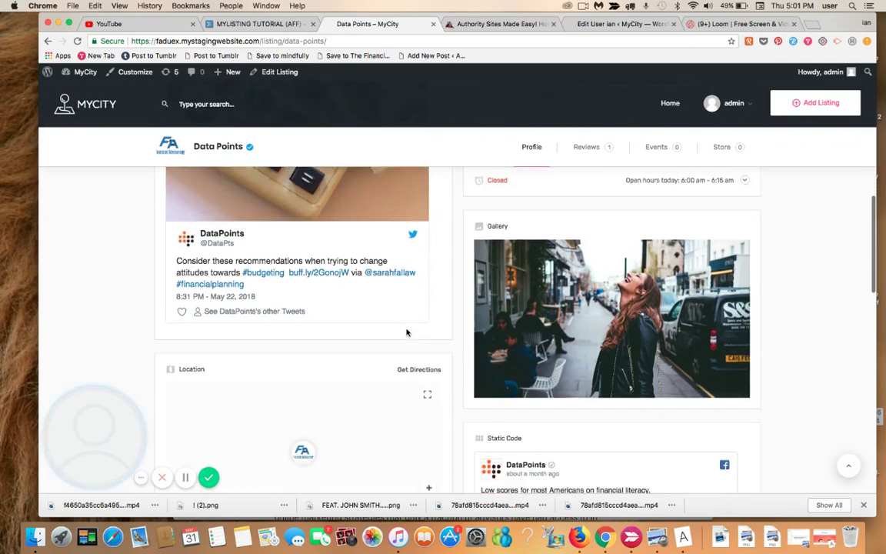
scroll(407, 332, "down", 2)
scroll(407, 332, "down", 2)
scroll(407, 332, "down", 2)
scroll(407, 332, "down", 2)
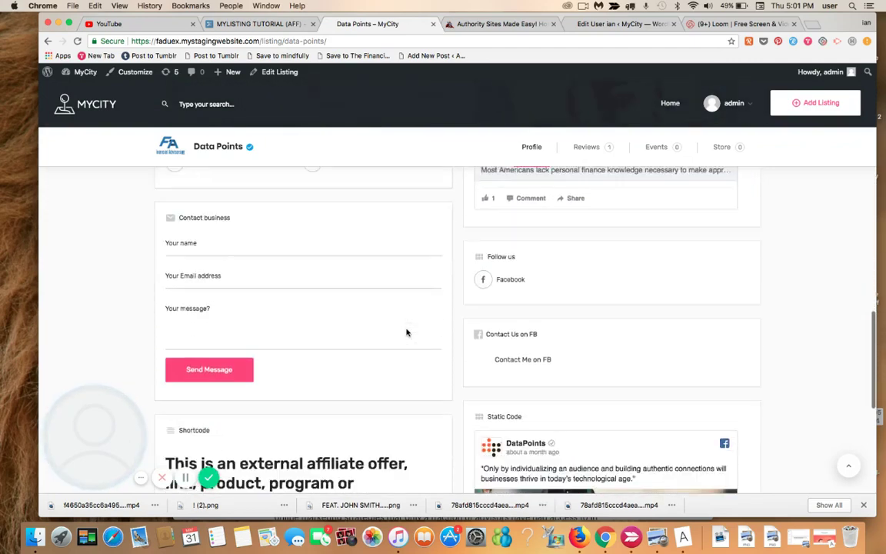
scroll(407, 333, "down", 2)
scroll(407, 333, "down", 2)
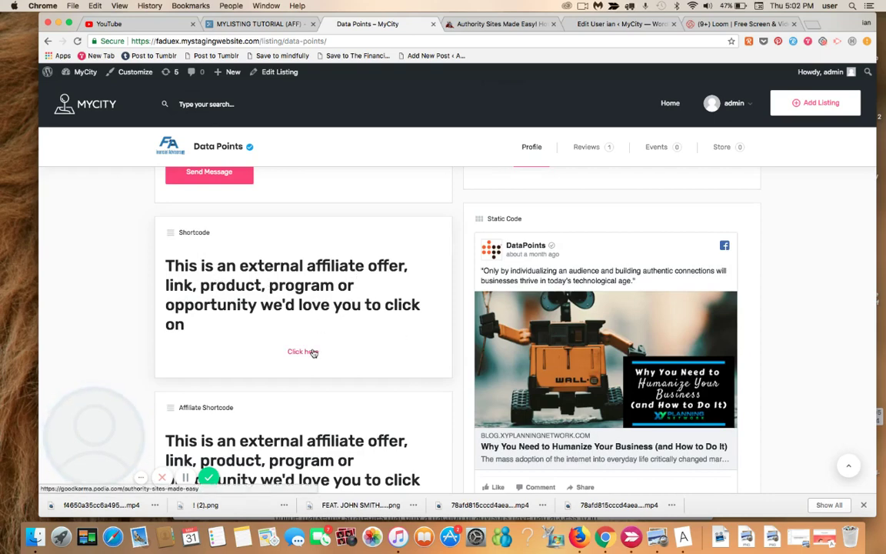
scroll(308, 362, "down", 1)
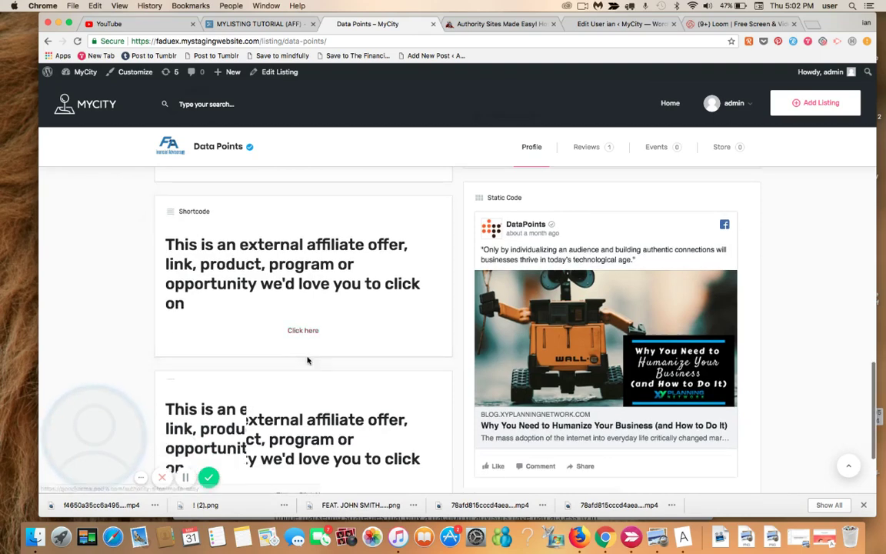
scroll(308, 362, "down", 4)
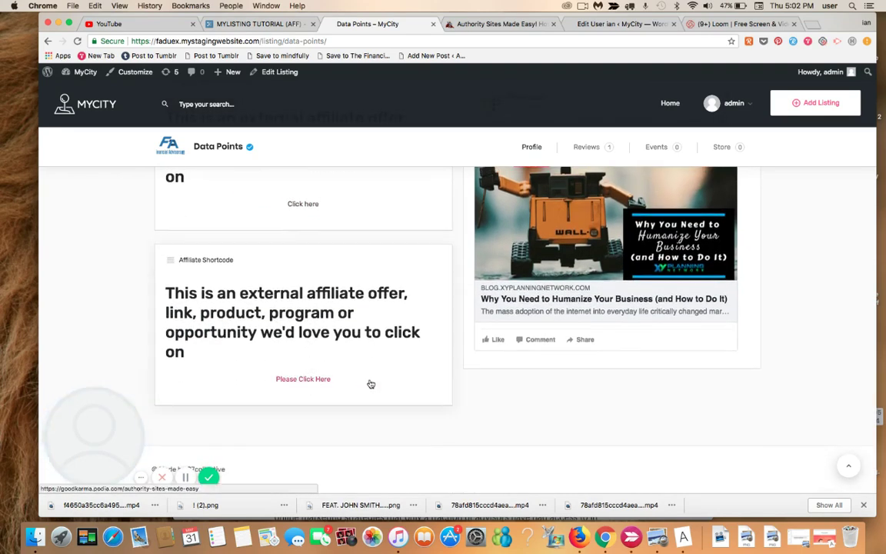
left_click(316, 386)
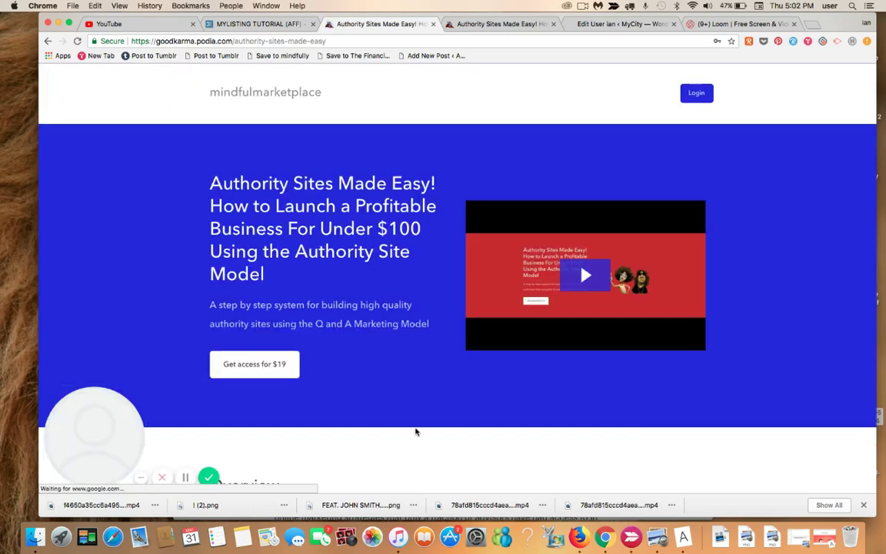
scroll(415, 432, "down", 1)
scroll(415, 432, "down", 1)
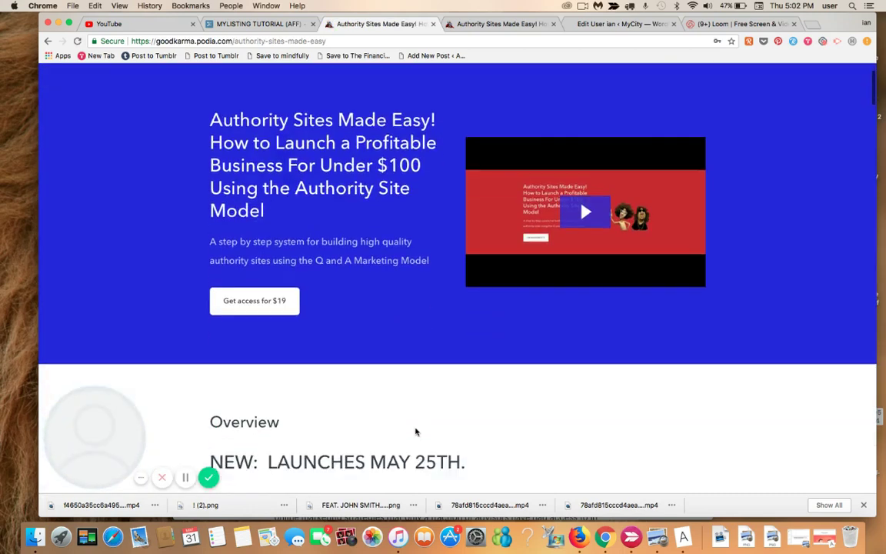
scroll(415, 431, "down", 2)
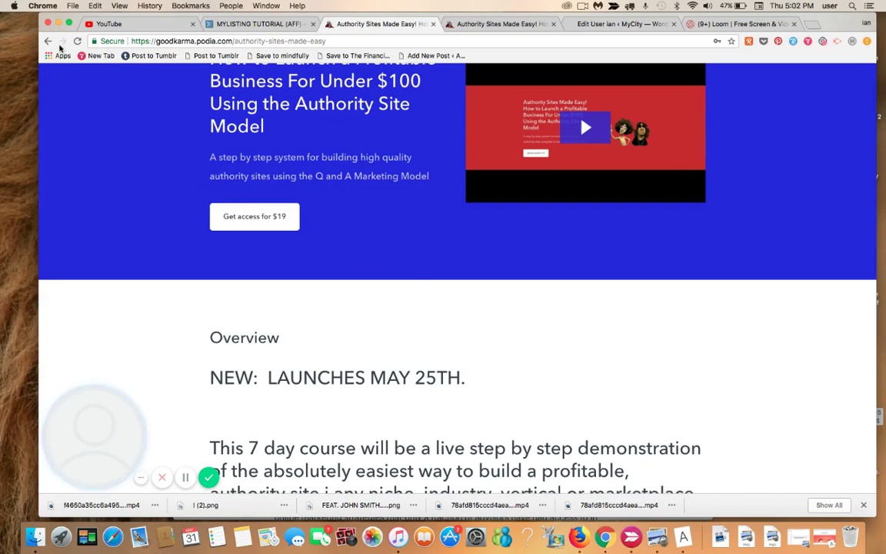
key("super+bracketleft")
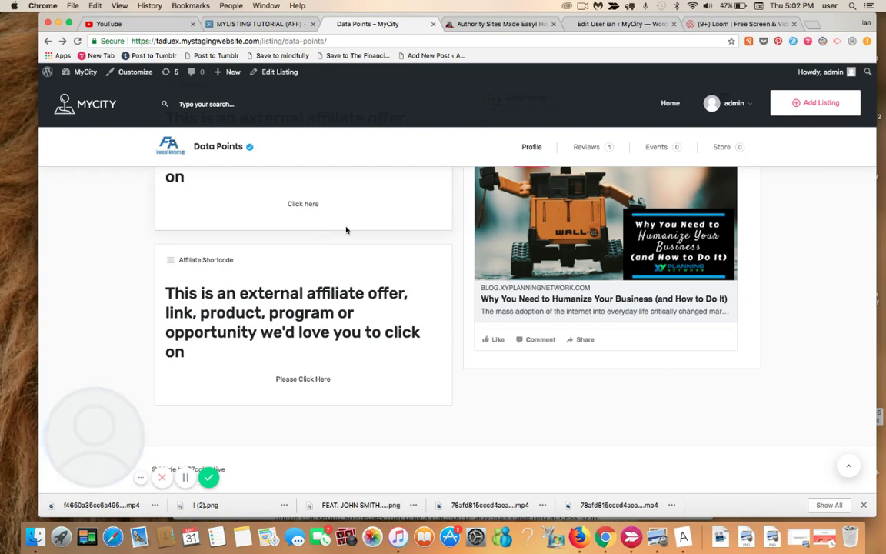
scroll(336, 230, "up", 3)
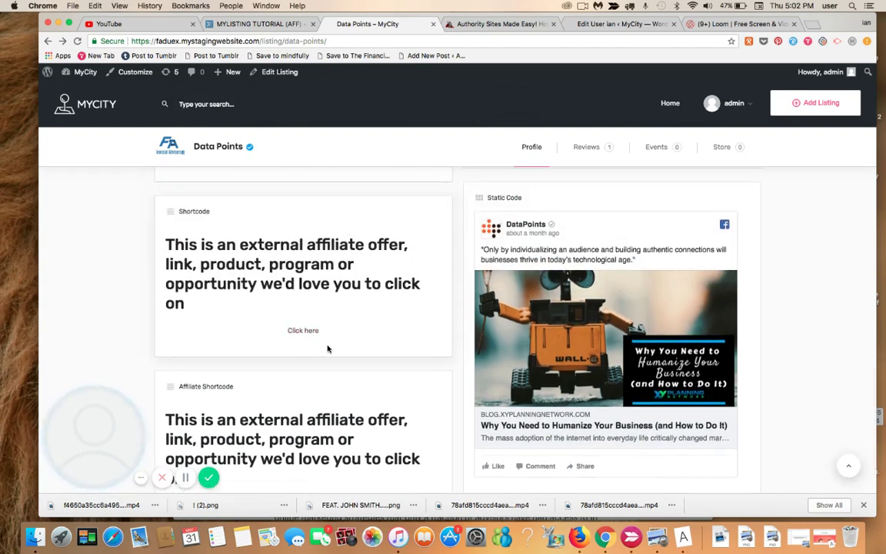
scroll(344, 334, "down", 1)
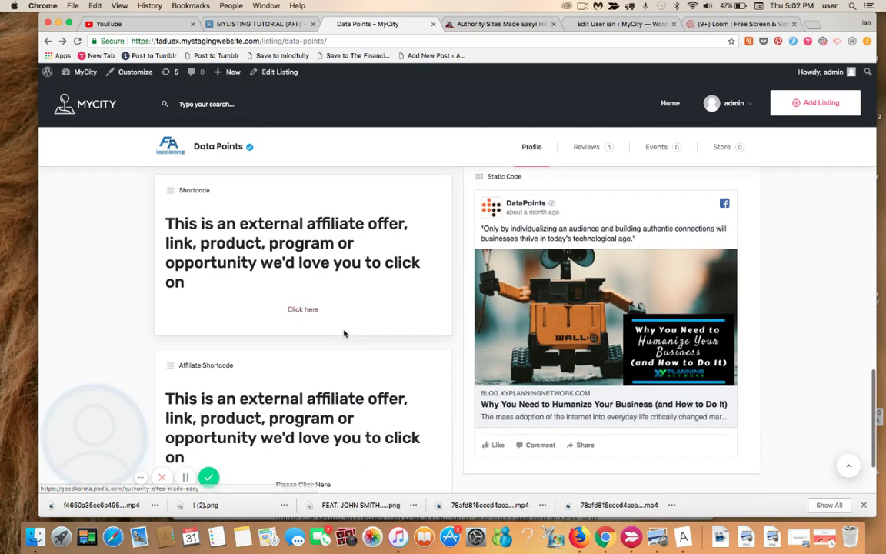
scroll(345, 332, "down", 2)
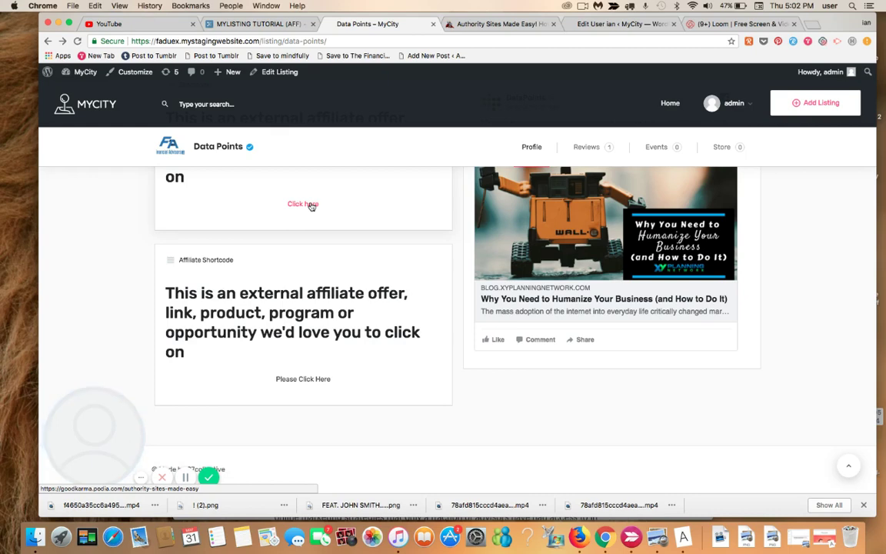
left_click(309, 205)
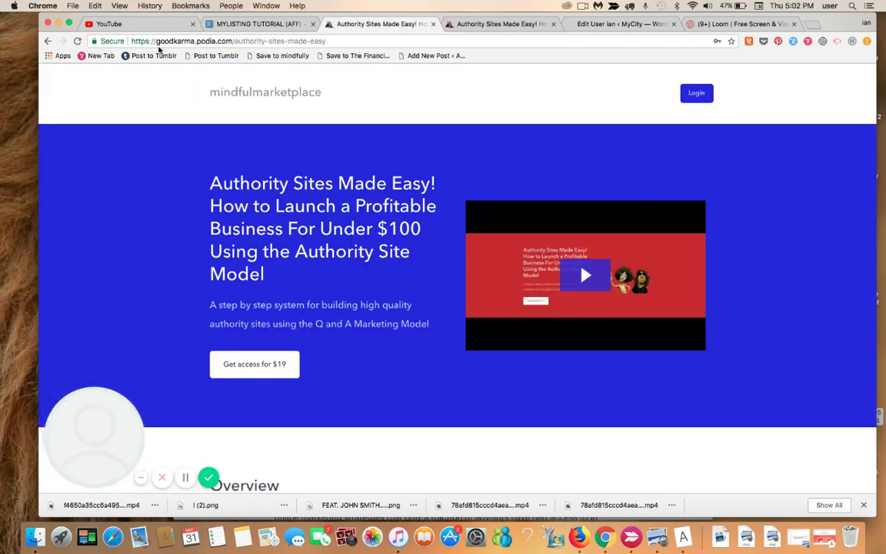
left_click(47, 41)
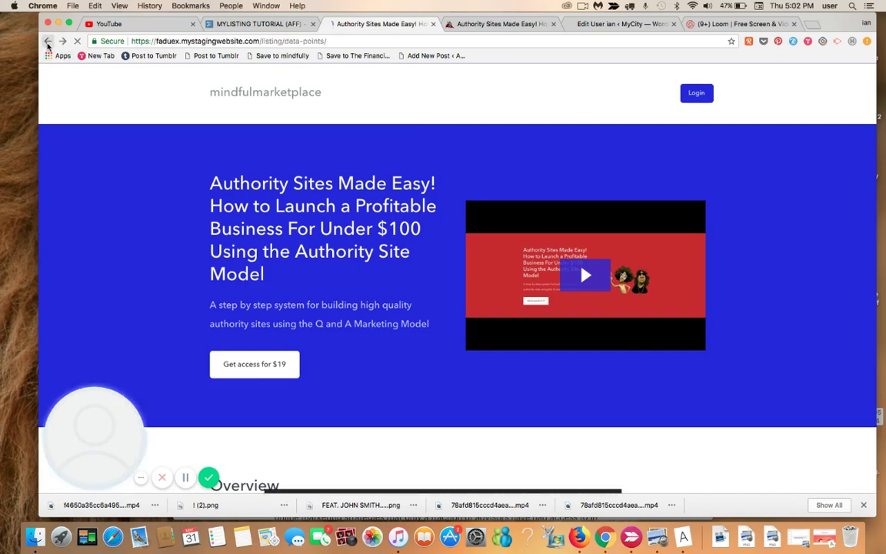
scroll(431, 254, "down", 10)
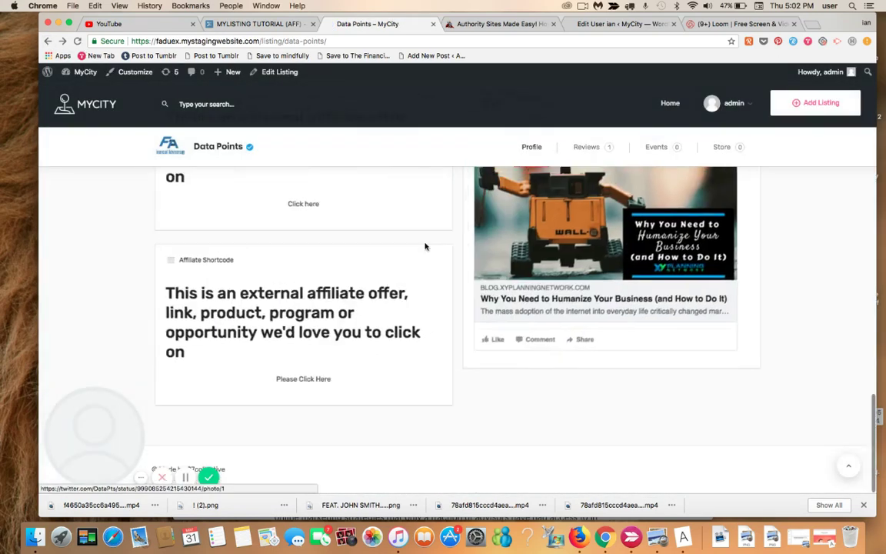
scroll(426, 247, "up", 1)
scroll(426, 247, "up", 2)
scroll(425, 247, "up", 2)
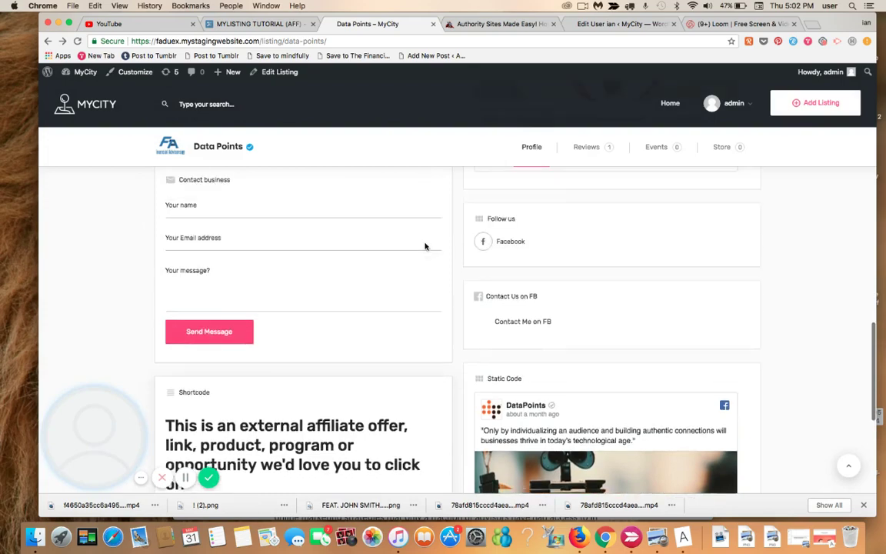
scroll(426, 246, "up", 2)
scroll(425, 246, "up", 1)
scroll(425, 247, "up", 2)
scroll(425, 246, "up", 2)
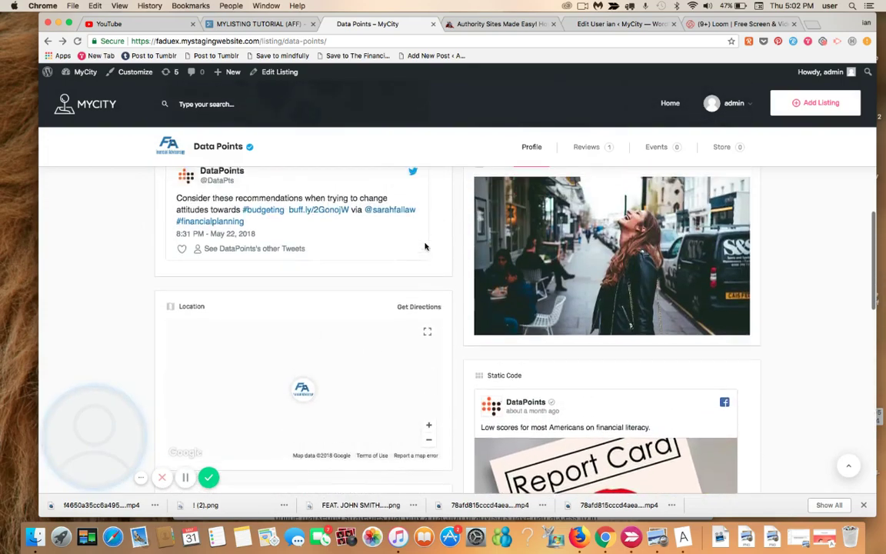
scroll(425, 247, "up", 2)
scroll(426, 246, "up", 2)
scroll(425, 247, "up", 2)
scroll(425, 246, "up", 2)
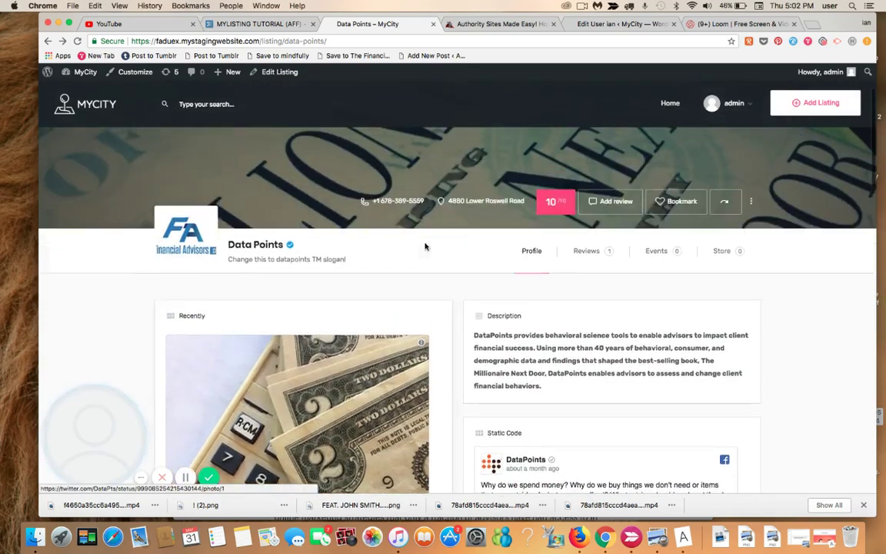
scroll(425, 246, "up", 1)
scroll(425, 246, "up", 1)
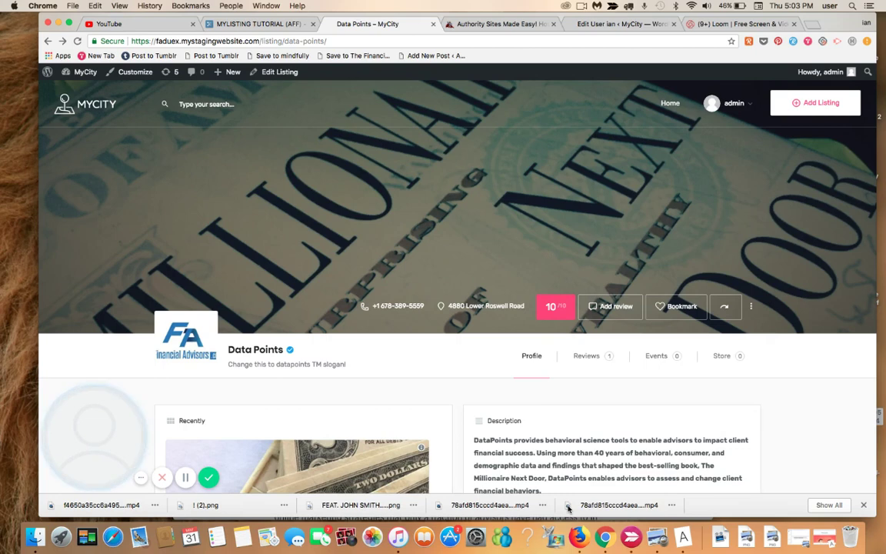
- Switch to the 'MYLISTING TUTORIAL (AFF)' Workflowy notes tab
left_click(265, 24)
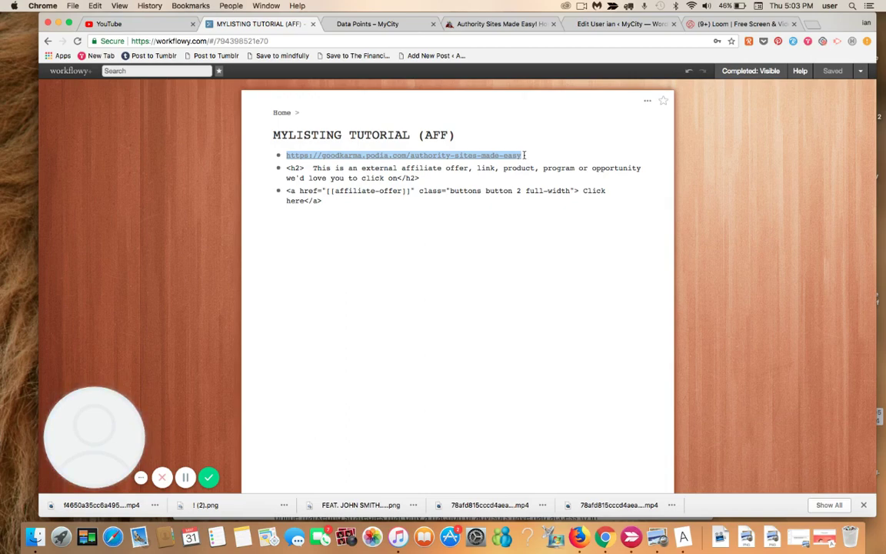
- Go to the All Listings table in the dashboard and edit the first listing
left_click(368, 24)
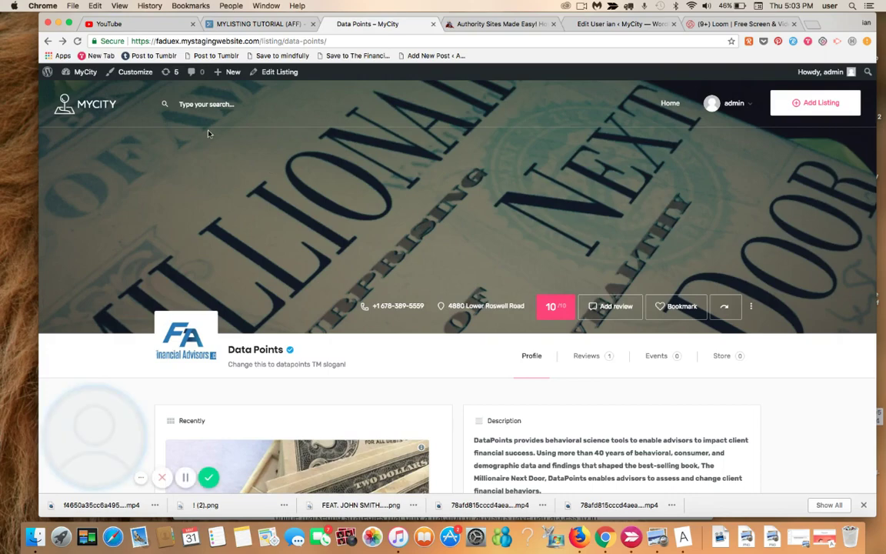
mouse_move(85, 72)
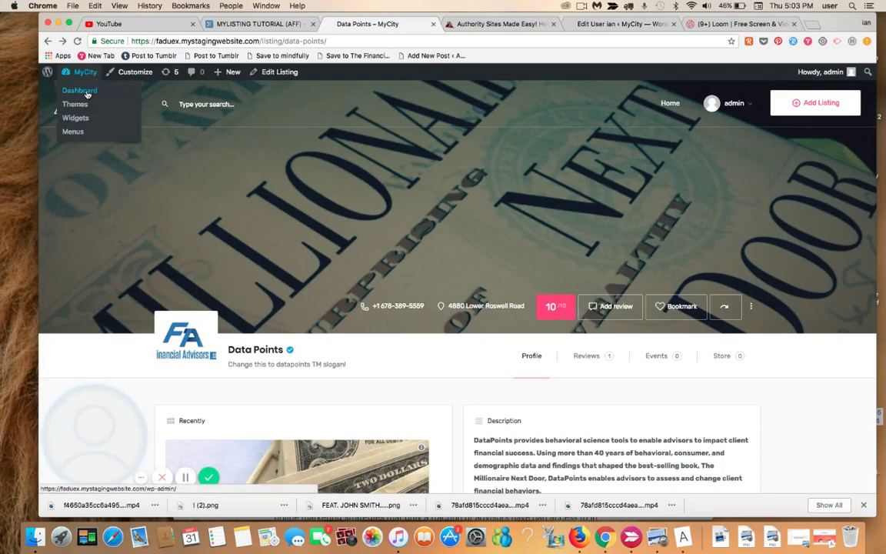
left_click(88, 93)
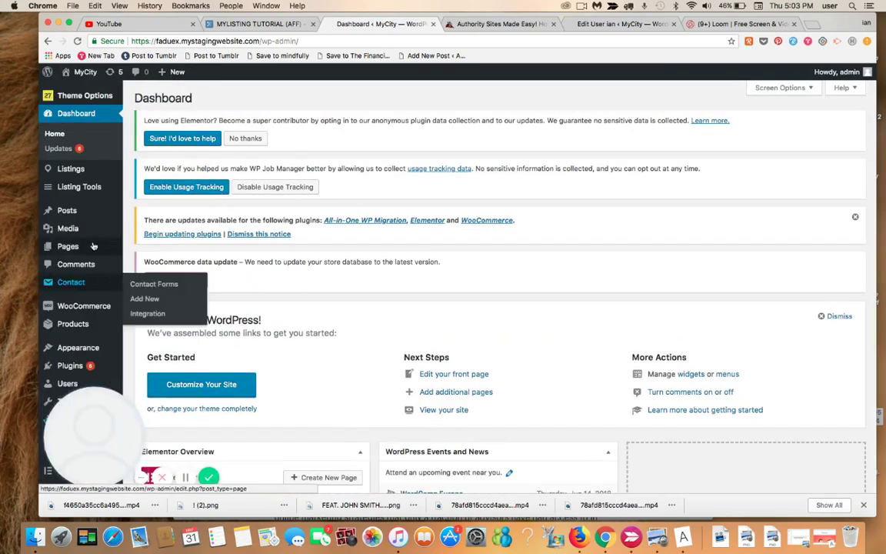
mouse_move(71, 168)
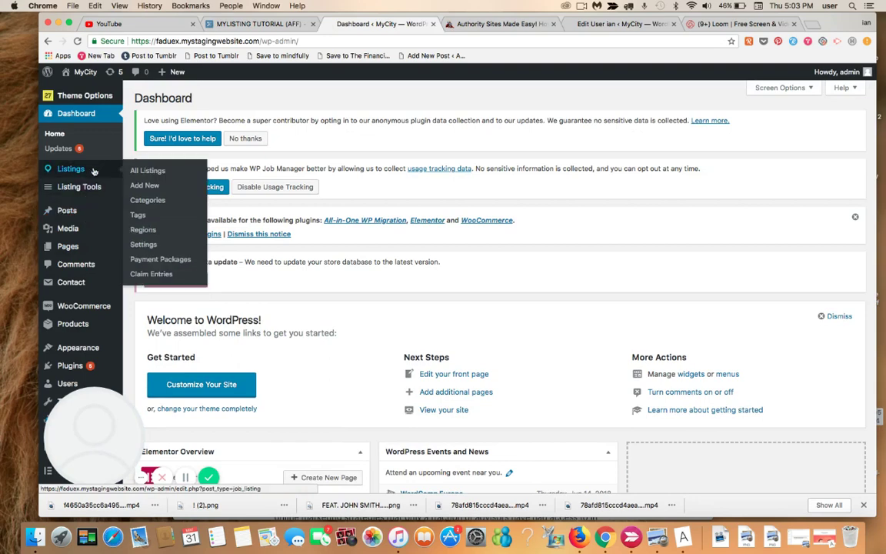
left_click(146, 171)
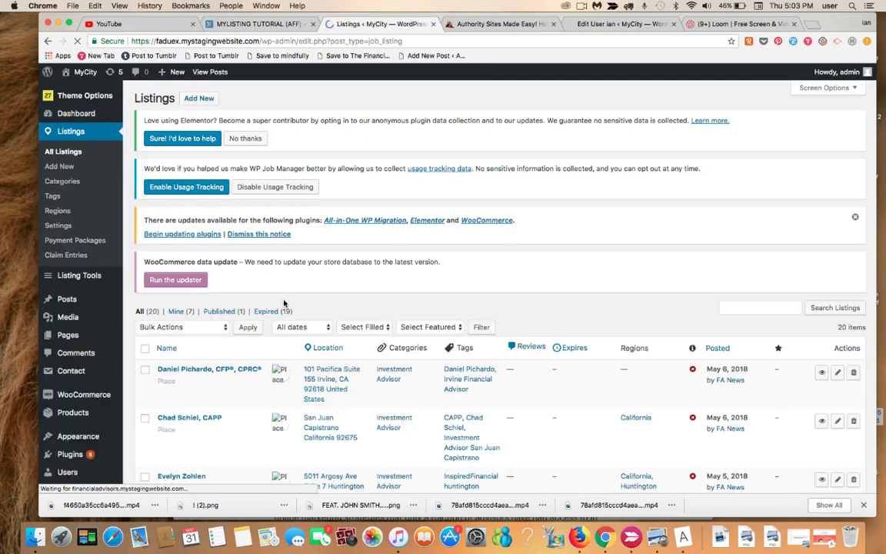
left_click(838, 374)
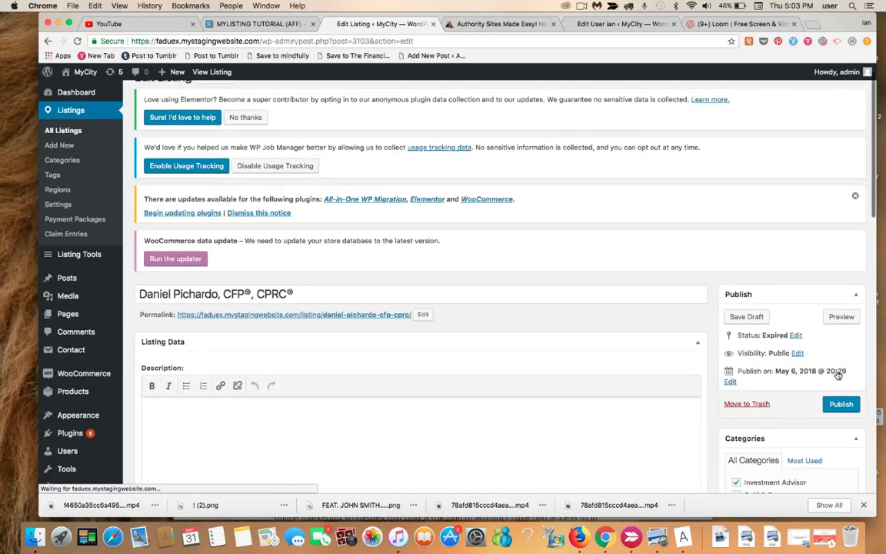
scroll(838, 374, "down", 3)
scroll(838, 375, "down", 3)
scroll(838, 374, "down", 3)
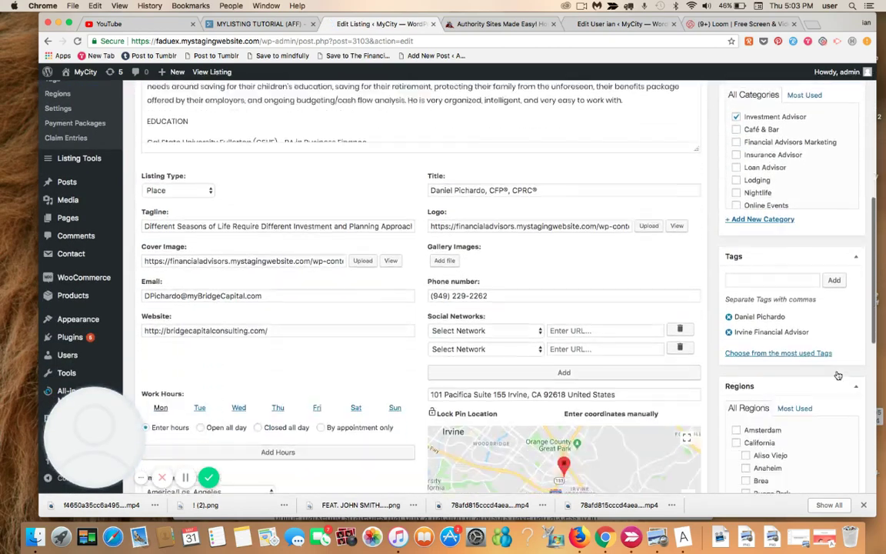
scroll(838, 374, "down", 3)
scroll(838, 375, "down", 3)
scroll(837, 375, "down", 3)
scroll(769, 369, "down", 1)
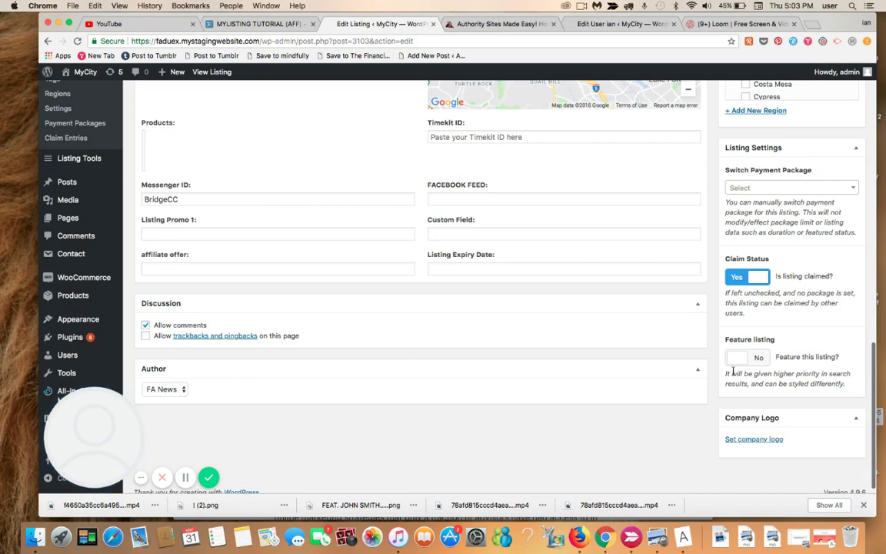
left_click(234, 271)
type("http://cnn")
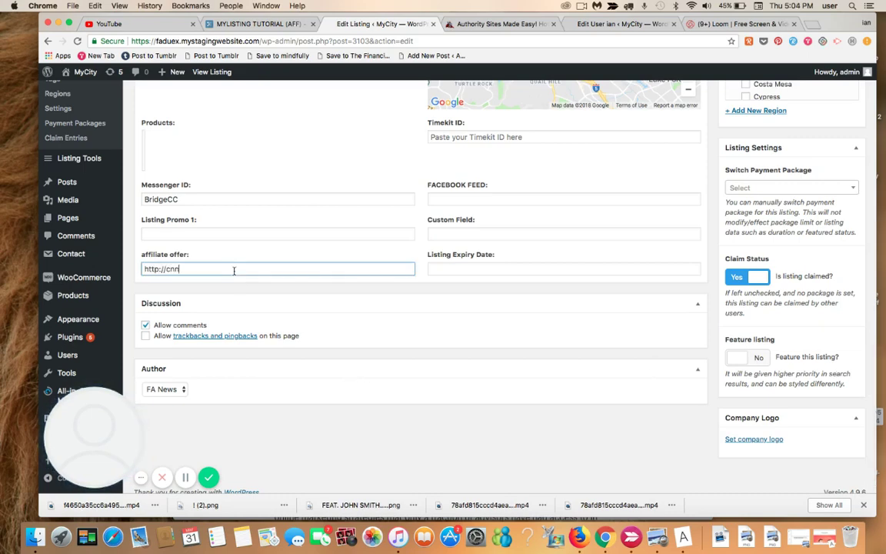
type(".com")
left_click(566, 297)
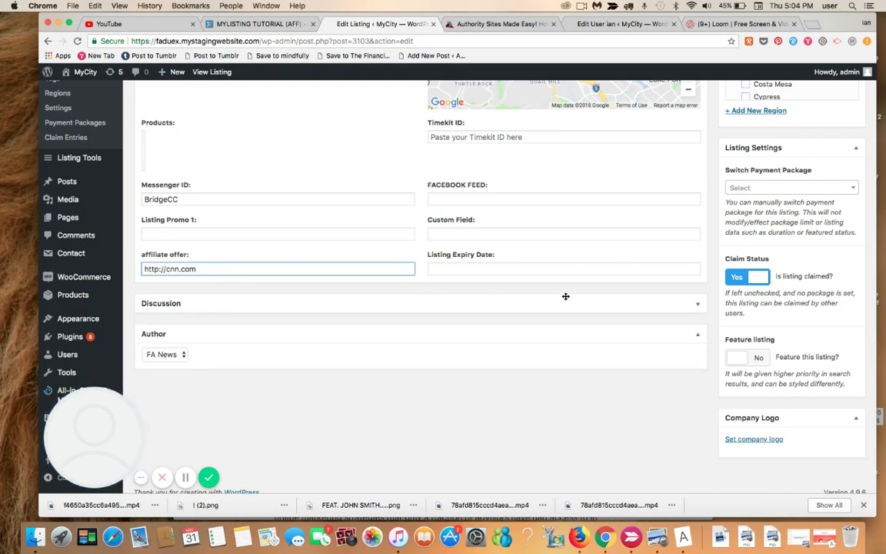
- Publish the financial advisor listing with its new affiliate offer
scroll(712, 312, "up", 1)
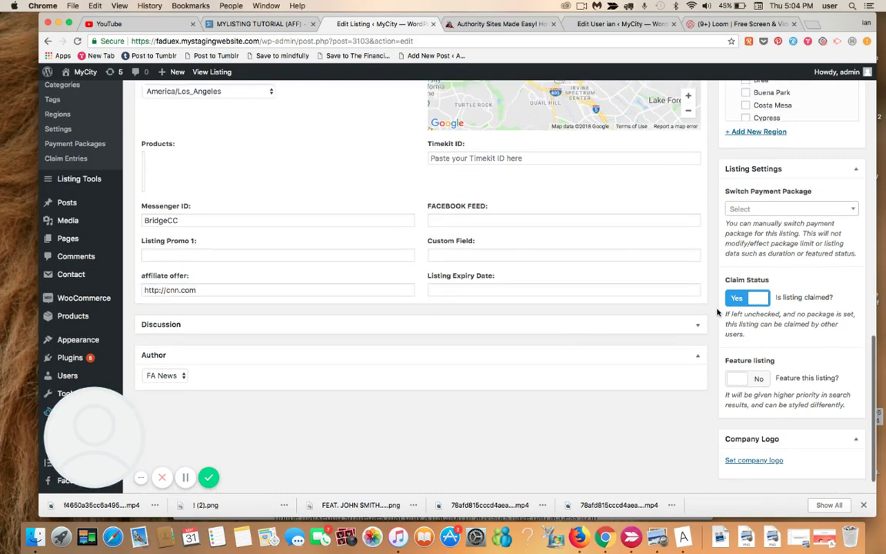
scroll(715, 312, "up", 3)
scroll(717, 311, "up", 4)
scroll(717, 312, "up", 3)
scroll(717, 312, "up", 5)
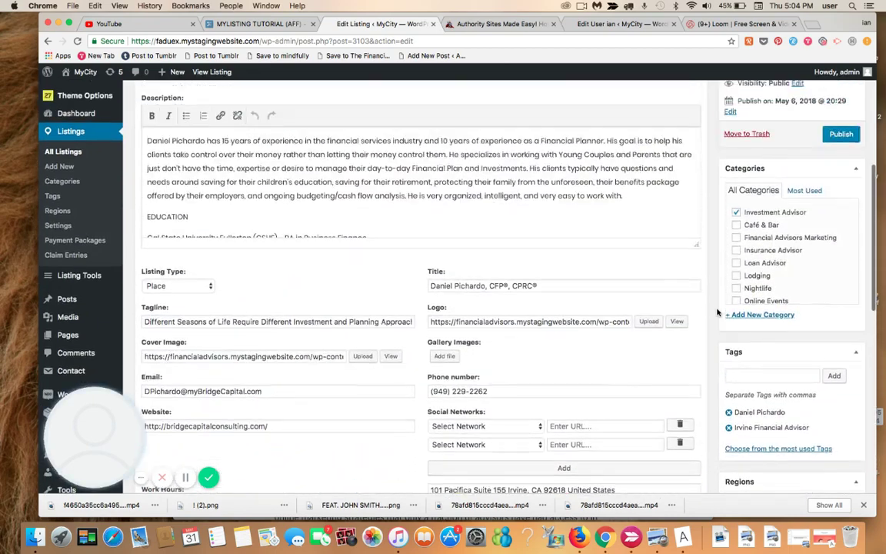
scroll(717, 312, "up", 2)
scroll(717, 312, "up", 2)
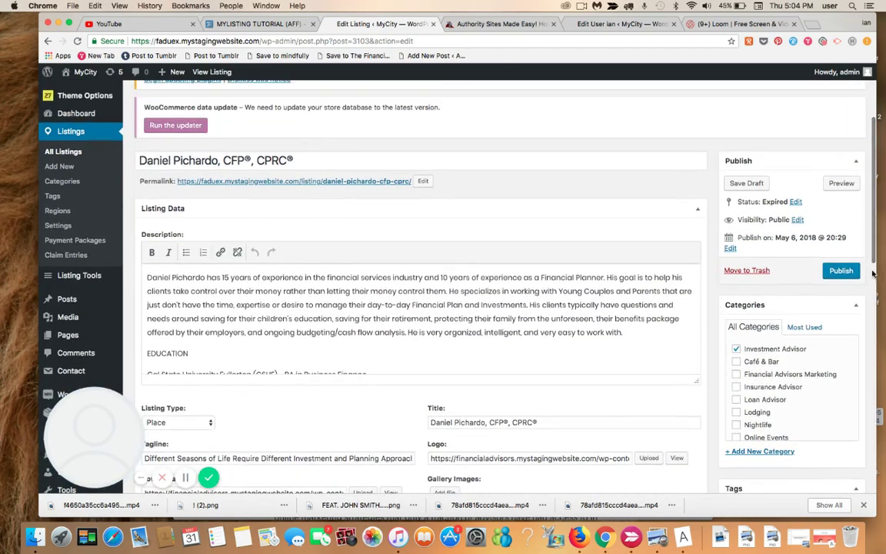
left_click(843, 270)
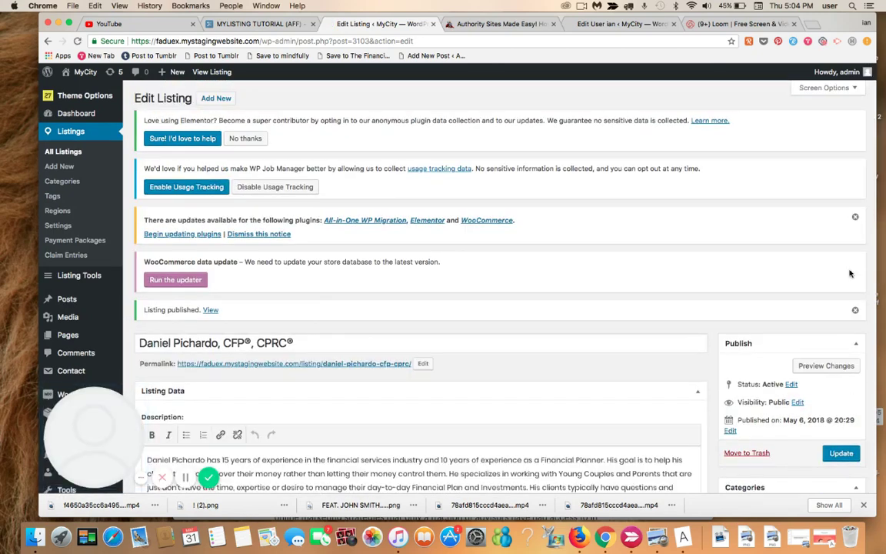
- View the published listing and follow its 'Click here' link to confirm it opens cnn.com
left_click(210, 310)
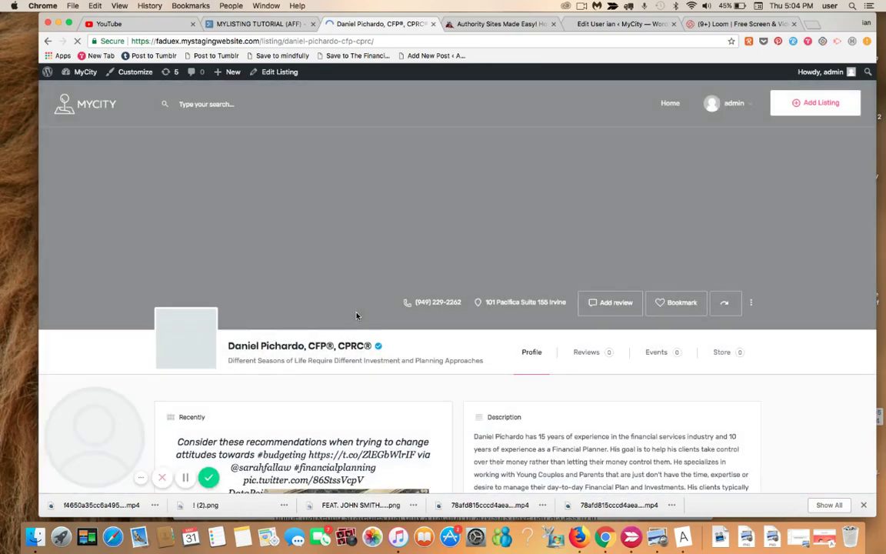
scroll(356, 316, "down", 3)
scroll(357, 315, "down", 2)
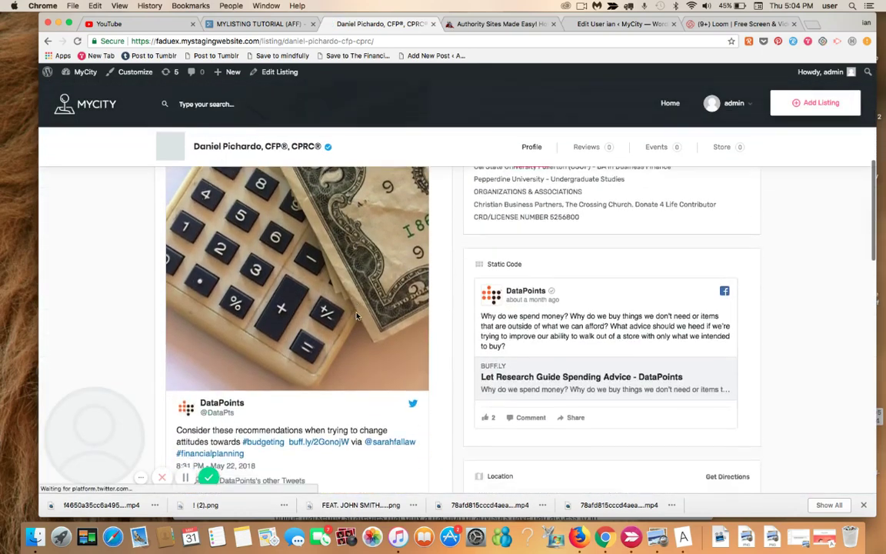
scroll(356, 316, "down", 4)
scroll(357, 316, "down", 3)
scroll(356, 316, "down", 4)
scroll(356, 316, "down", 4)
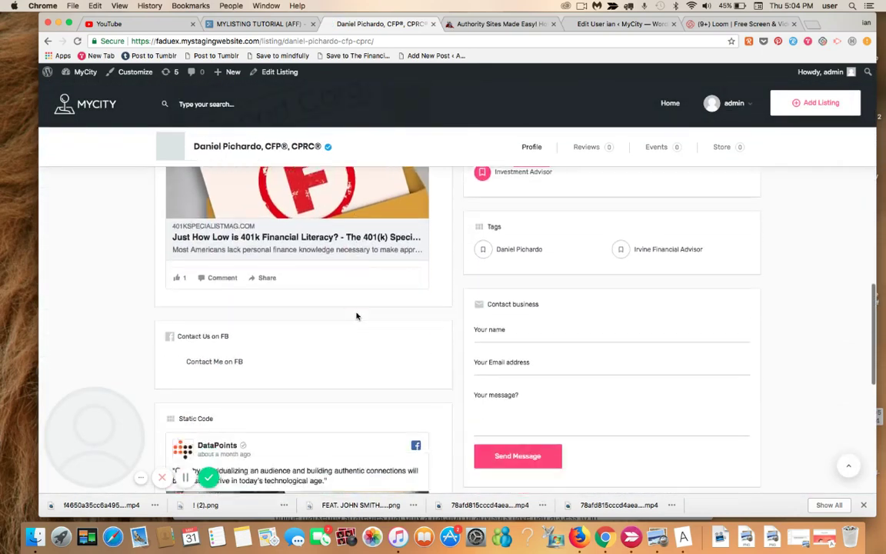
scroll(356, 315, "down", 3)
scroll(356, 315, "down", 3)
scroll(356, 316, "down", 4)
scroll(356, 316, "down", 1)
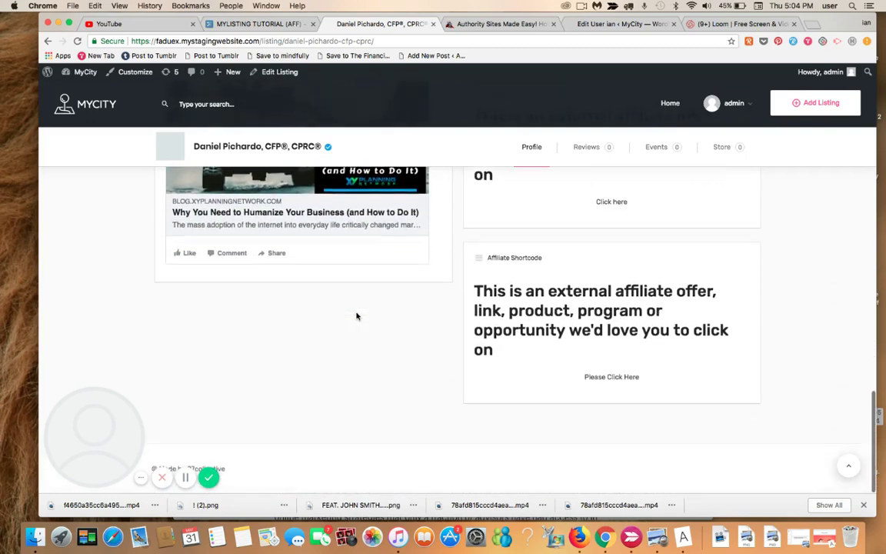
left_click(616, 209)
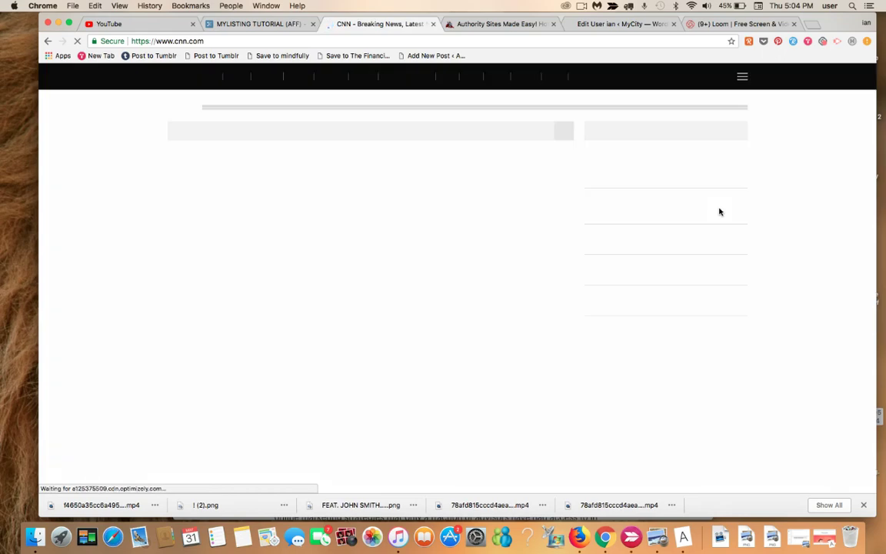